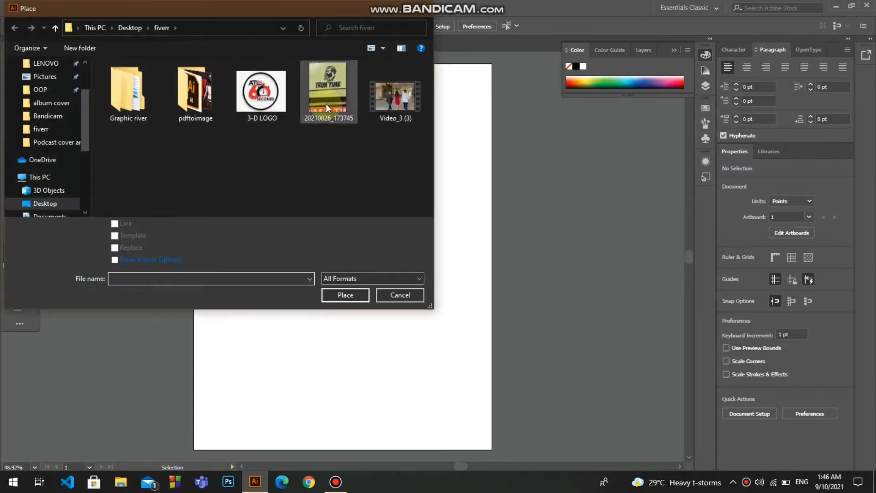
# Place the image 20210826_173745 on the artboard at about 499 × 665 pt and move it to the artboard's middle
pyautogui.doubleClick(326, 103)
pyautogui.moveTo(488, 381); pyautogui.dragTo(468, 388)
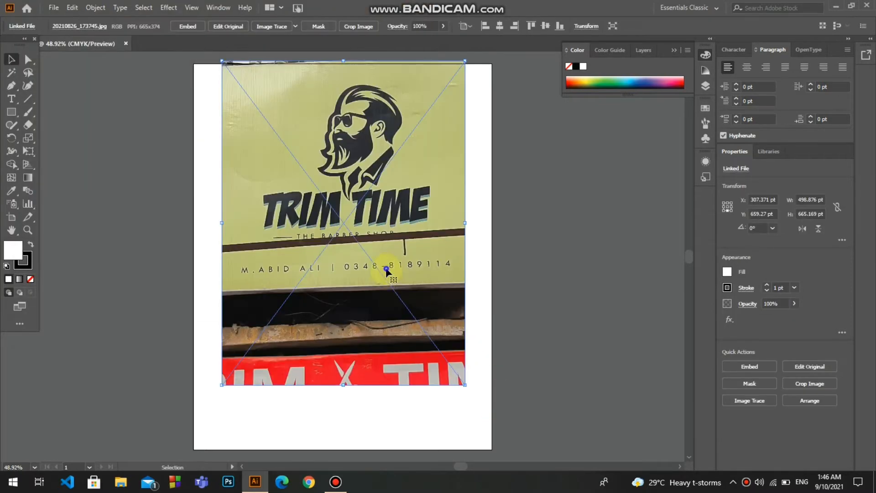
pyautogui.moveTo(381, 270); pyautogui.dragTo(387, 313)
# Lock the photo's layer, Layer 1, and add a new layer above it for tracing
pyautogui.click(643, 49)
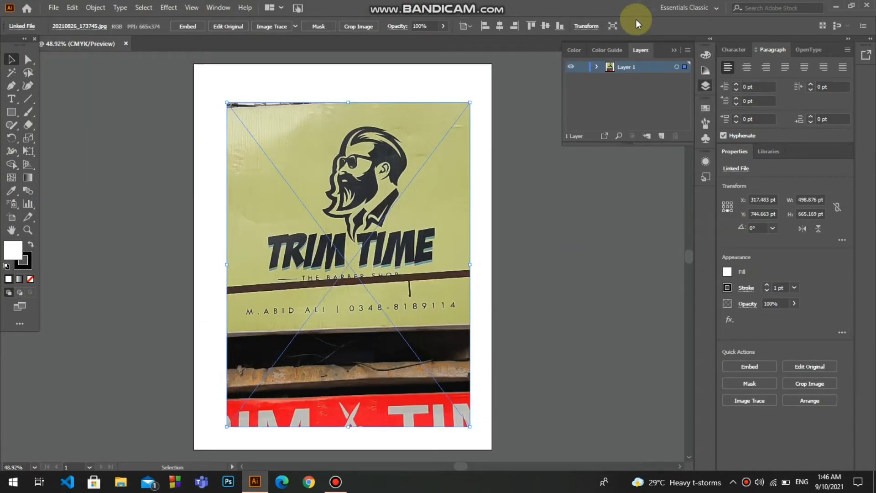
pyautogui.moveTo(661, 50); pyautogui.dragTo(694, 251)
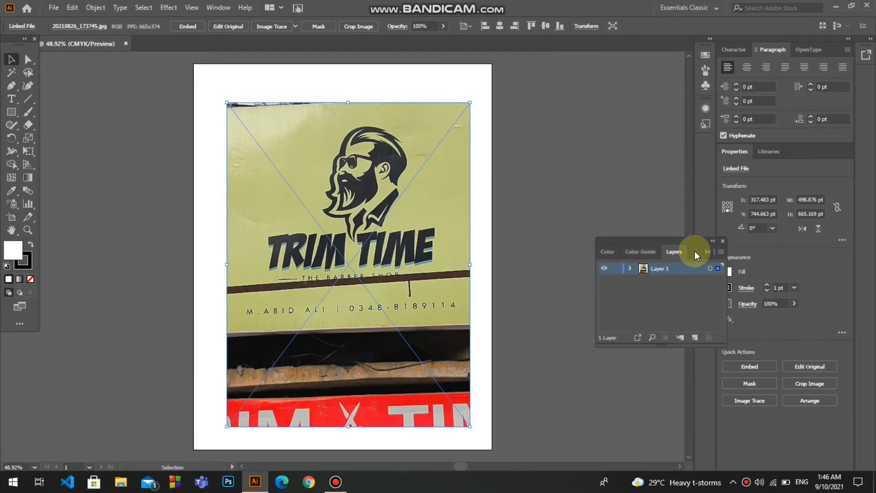
pyautogui.click(616, 272)
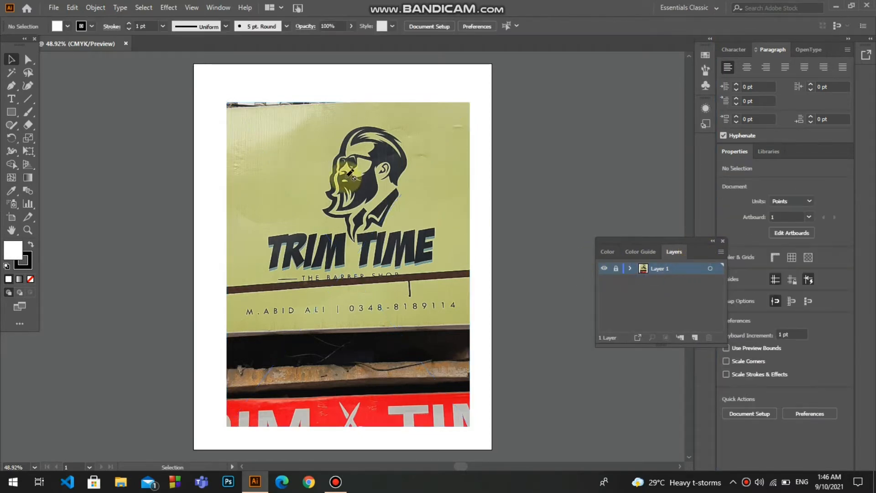
pyautogui.click(694, 337)
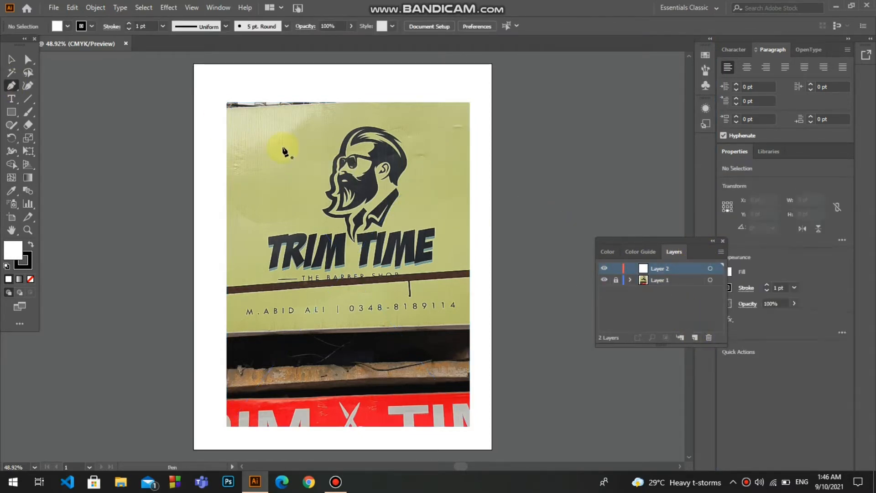
# Start tracing the light hair highlight with the Pen tool and no fill, following its lower edge to the tip at the back of the head
pyautogui.moveTo(17, 86); pyautogui.dragTo(55, 84)
pyautogui.hotkey('ctrl', '+')
pyautogui.hotkey('ctrl', '+')
pyautogui.hotkey('ctrl', '+')
pyautogui.hotkey('ctrl', '+')
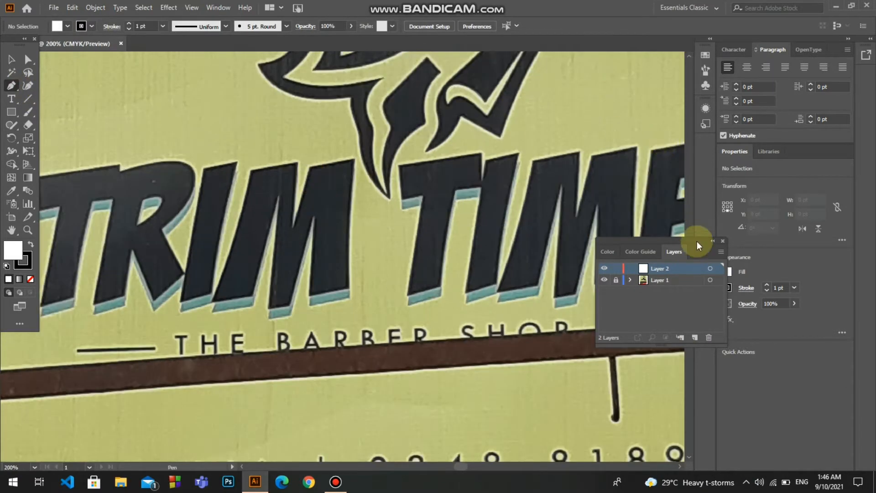
pyautogui.moveTo(697, 241); pyautogui.dragTo(820, 292)
pyautogui.scroll(10, 690, 251)
pyautogui.scroll(-5, 691, 251)
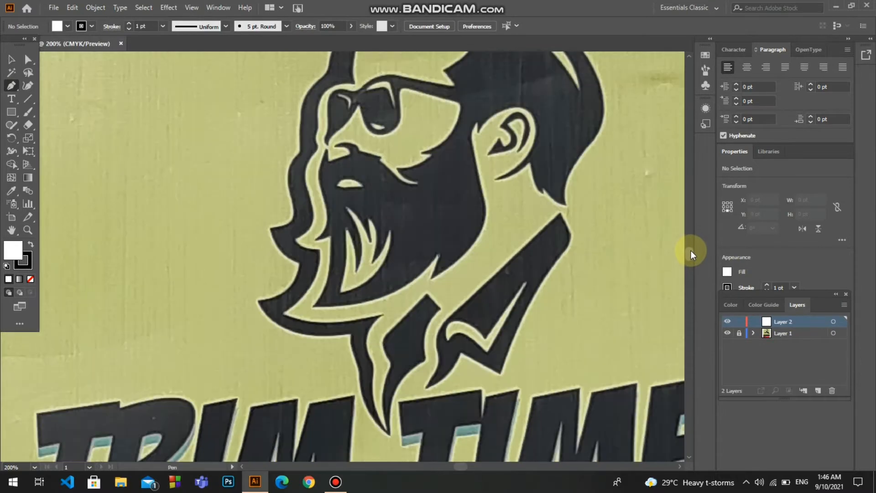
pyautogui.scroll(3, 691, 249)
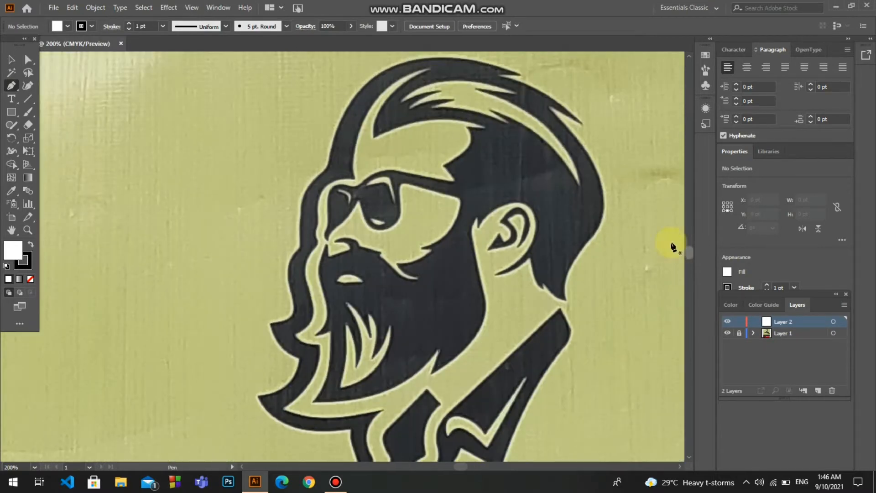
pyautogui.click(432, 107)
pyautogui.moveTo(504, 123); pyautogui.dragTo(517, 133)
pyautogui.click(30, 279)
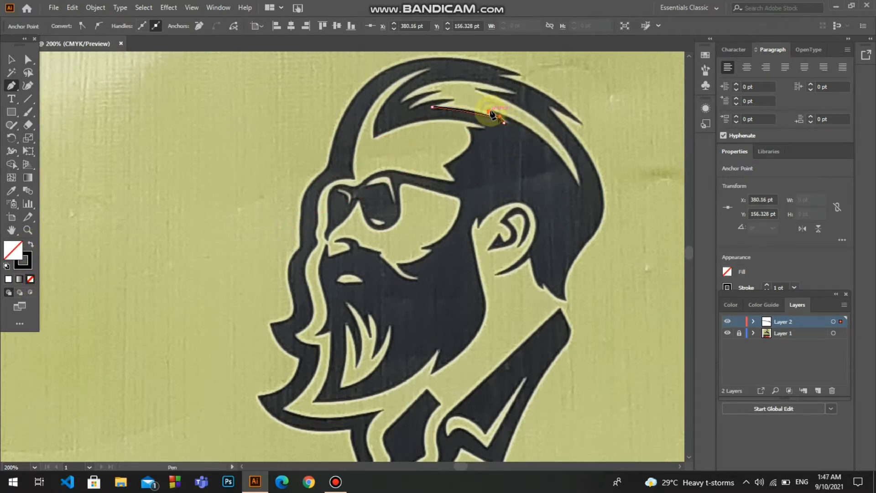
pyautogui.moveTo(580, 186); pyautogui.dragTo(631, 264)
pyautogui.click(579, 186)
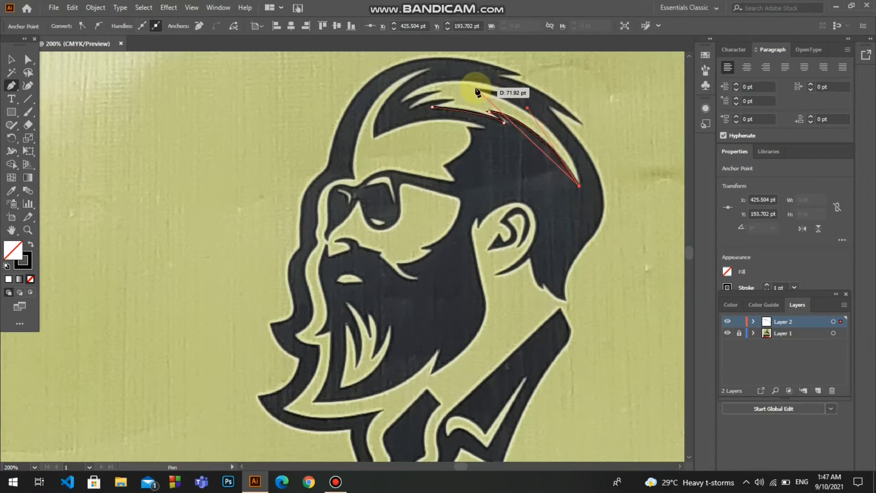
# Trace the hair highlight's upper edge and the pointed strands at the front, and close the path at its starting point
pyautogui.moveTo(475, 89); pyautogui.dragTo(377, 335)
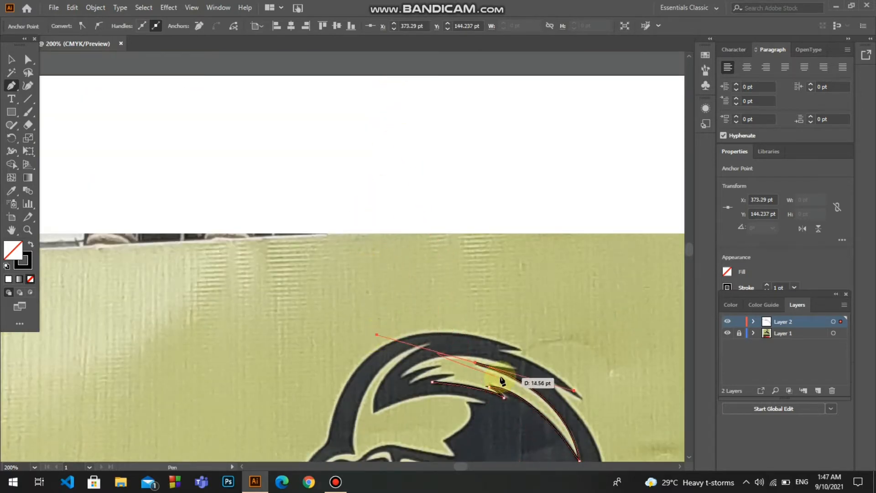
pyautogui.click(476, 364)
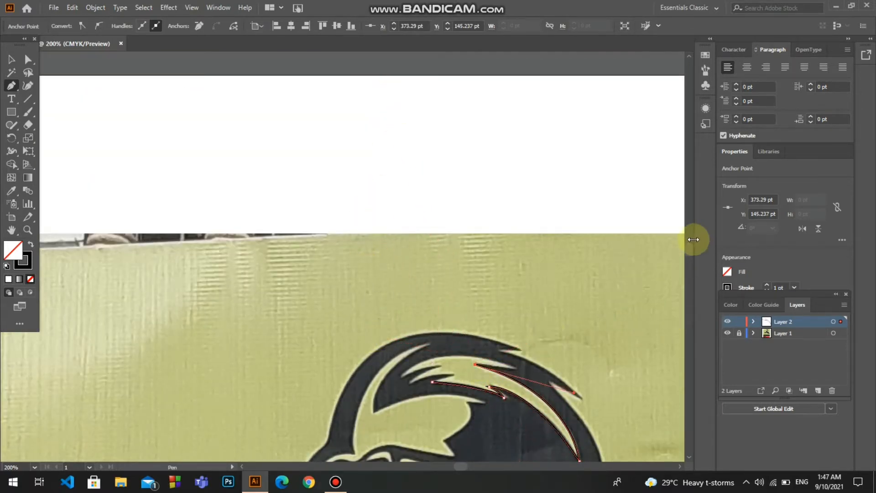
pyautogui.scroll(-6, 688, 253)
pyautogui.scroll(6, 688, 253)
pyautogui.scroll(-2, 688, 250)
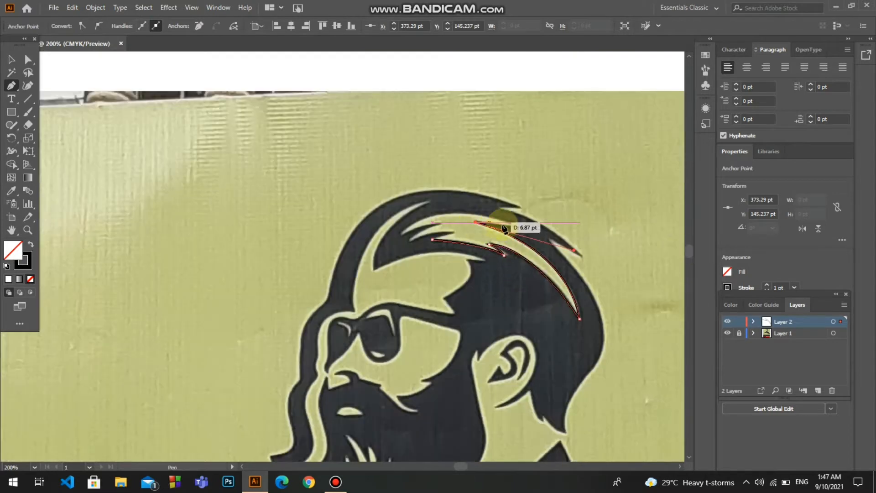
pyautogui.moveTo(515, 226); pyautogui.dragTo(513, 225)
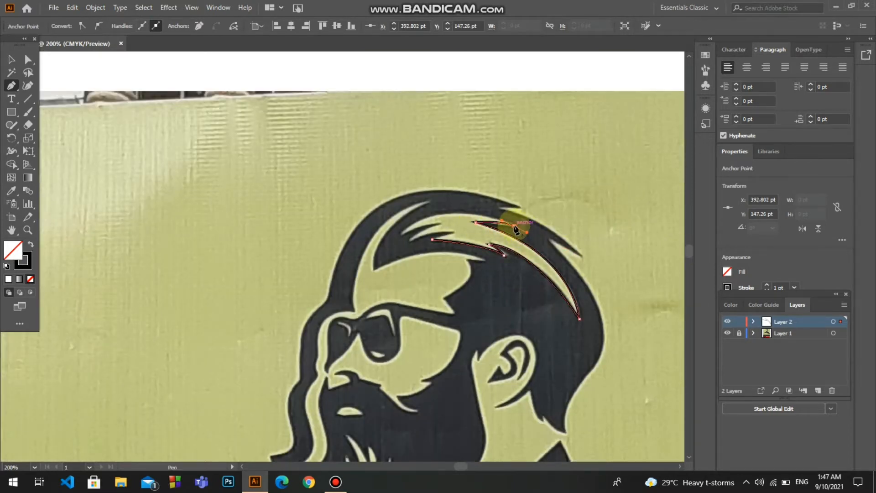
pyautogui.moveTo(403, 233); pyautogui.dragTo(382, 245)
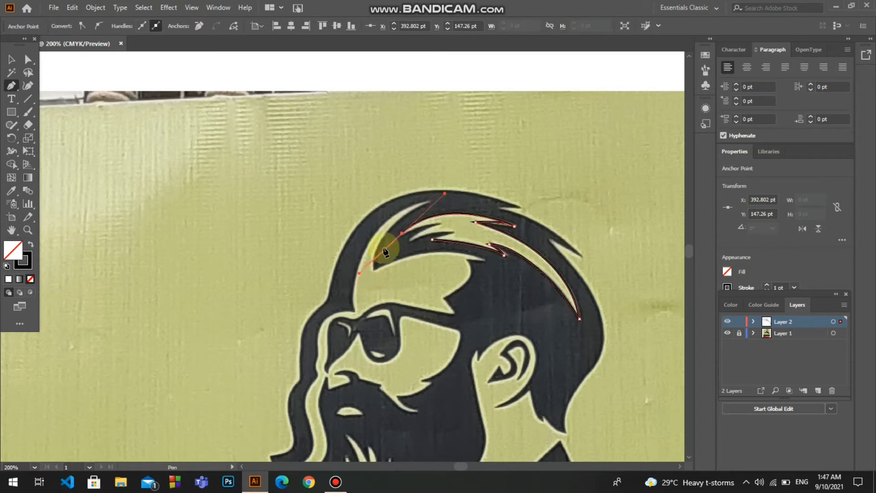
pyautogui.moveTo(440, 224); pyautogui.dragTo(398, 251)
pyautogui.click(439, 223)
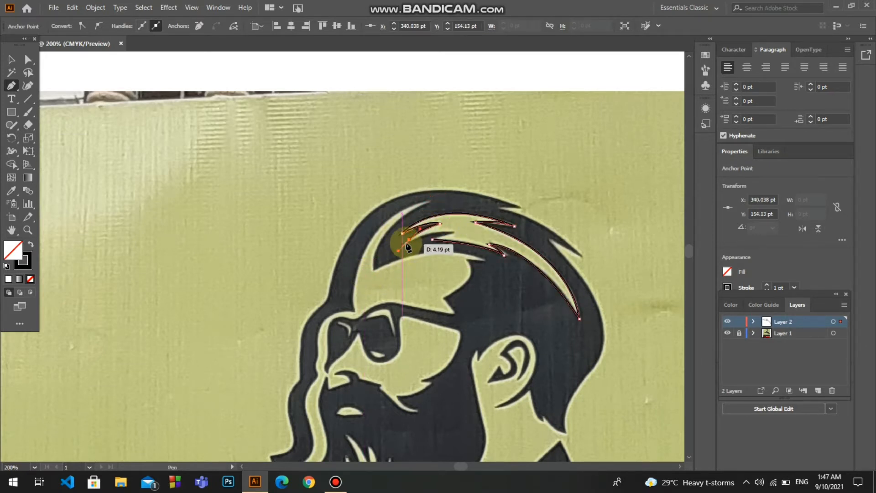
pyautogui.moveTo(453, 232); pyautogui.dragTo(428, 247)
pyautogui.click(453, 233)
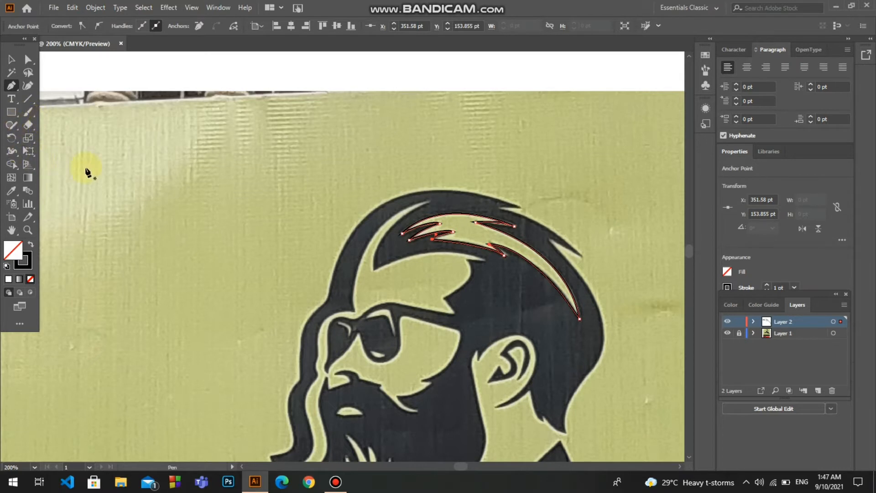
# Fill the hair highlight with the light green sampled from the photo, without a stroke, and deselect it
pyautogui.click(439, 220)
pyautogui.click(12, 59)
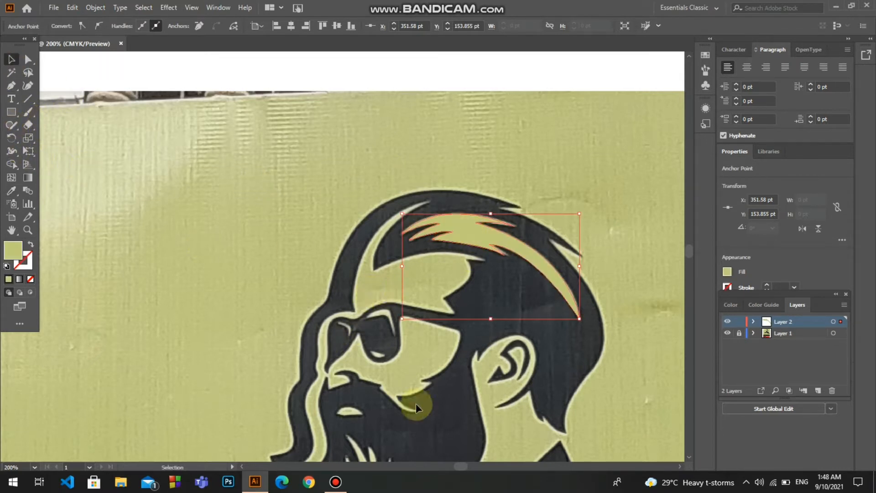
pyautogui.hotkey('ctrl', '-')
pyautogui.hotkey('ctrl', '-')
pyautogui.hotkey('ctrl', '-')
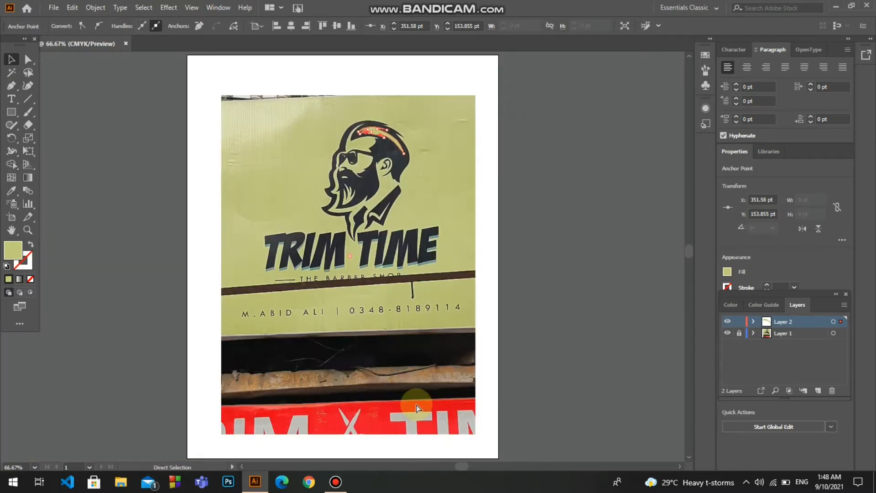
pyautogui.hotkey('ctrl', '+')
pyautogui.hotkey('ctrl', '+')
pyautogui.click(658, 273)
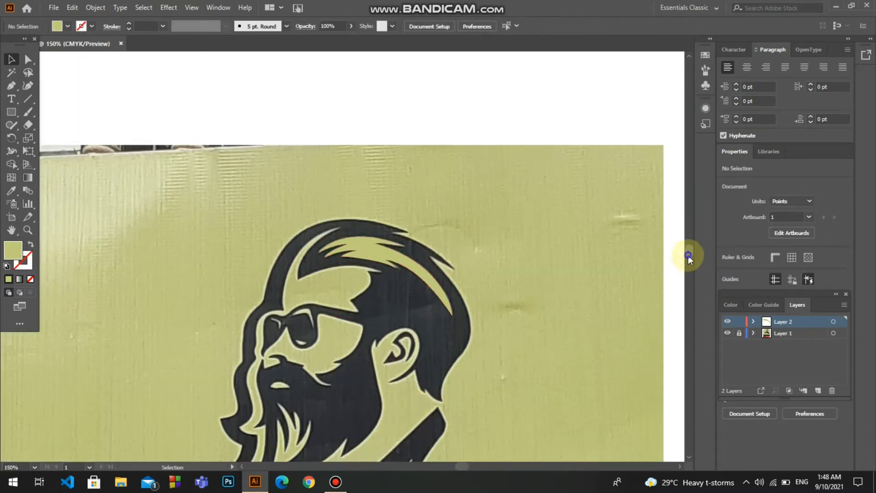
# Trace the outer outline of the dark shirt collar with the Pen tool as a closed path, using no fill and a light green stroke
pyautogui.moveTo(688, 257); pyautogui.dragTo(688, 260)
pyautogui.scroll(-4, 689, 257)
pyautogui.scroll(2, 666, 260)
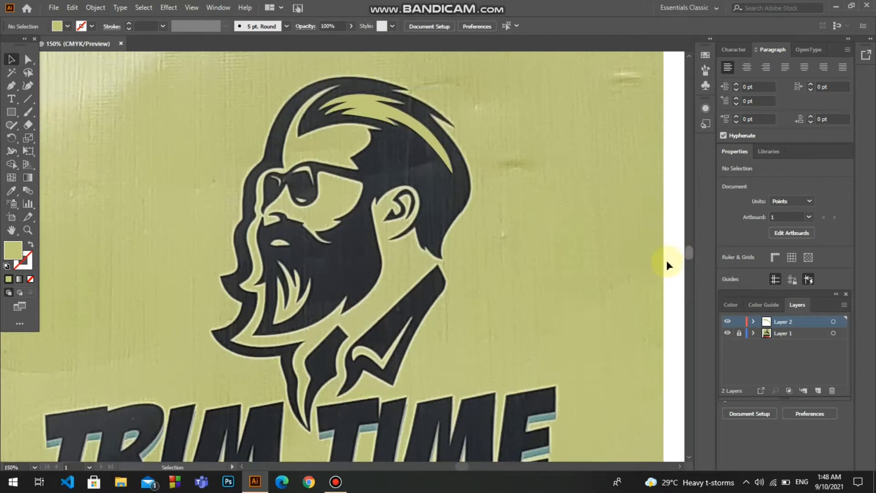
pyautogui.click(11, 86)
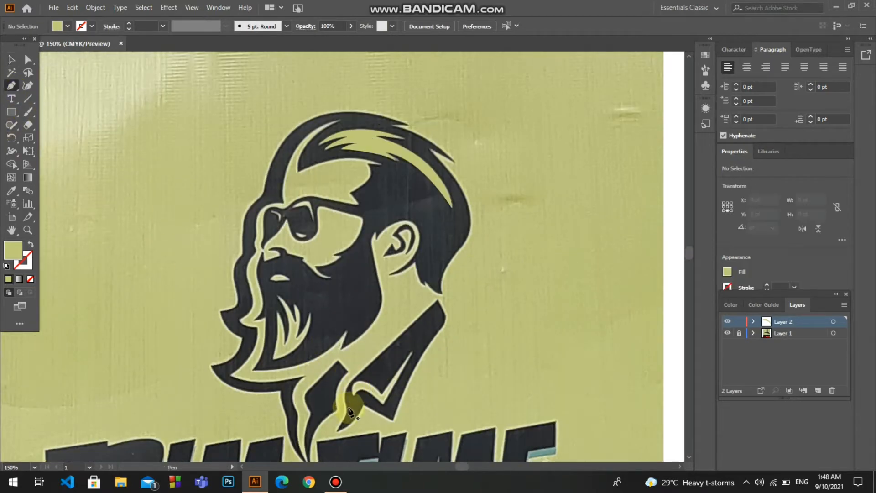
pyautogui.click(438, 301)
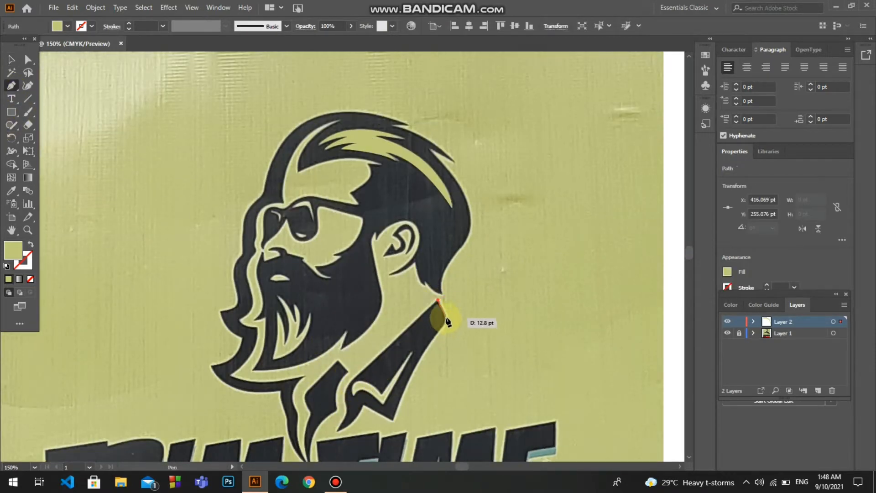
pyautogui.click(443, 314)
pyautogui.moveTo(438, 329)
pyautogui.mouseDown()
pyautogui.moveTo(430, 334)
pyautogui.moveTo(437, 330)
pyautogui.mouseUp()
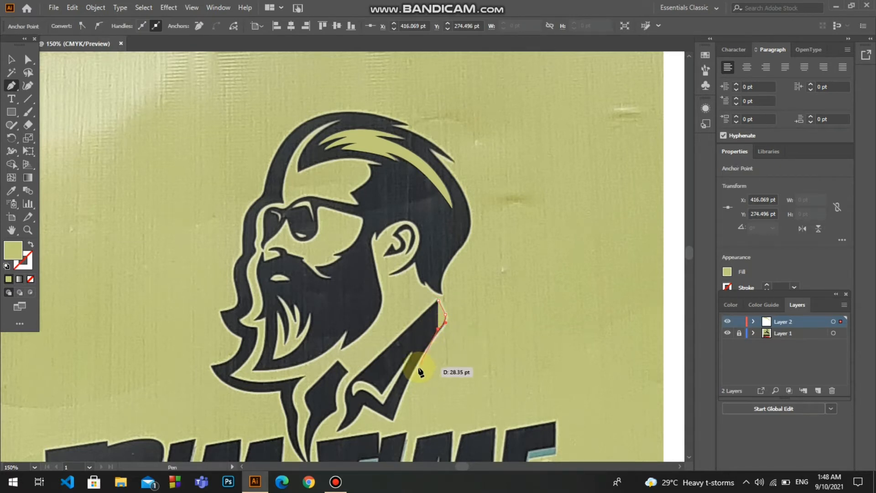
pyautogui.moveTo(393, 413)
pyautogui.mouseDown()
pyautogui.moveTo(388, 442)
pyautogui.moveTo(390, 413)
pyautogui.moveTo(364, 406)
pyautogui.mouseUp()
pyautogui.click(30, 244)
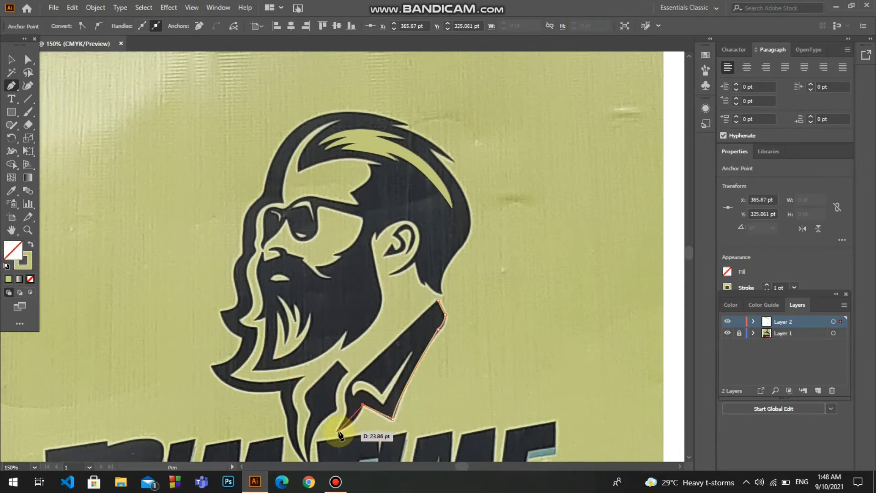
pyautogui.moveTo(334, 431); pyautogui.dragTo(351, 380)
pyautogui.click(338, 432)
pyautogui.click(437, 301)
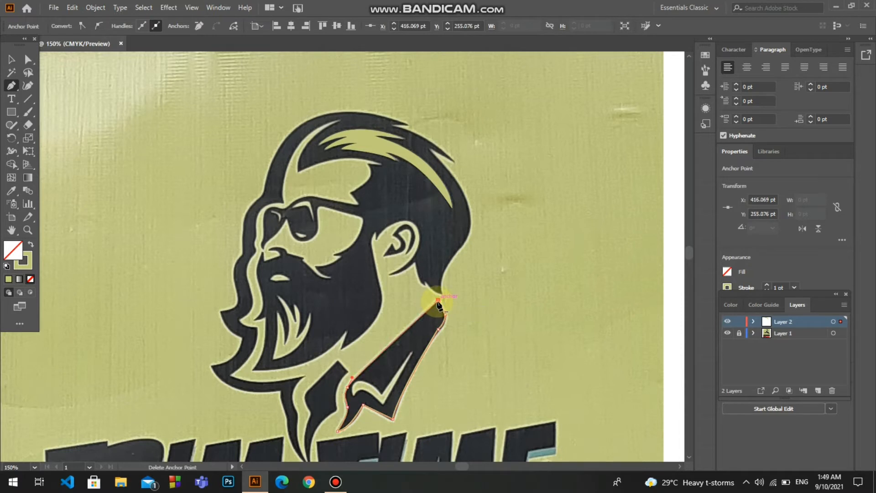
pyautogui.press('i')
pyautogui.click(433, 321)
pyautogui.hotkey('ctrl', 'z')
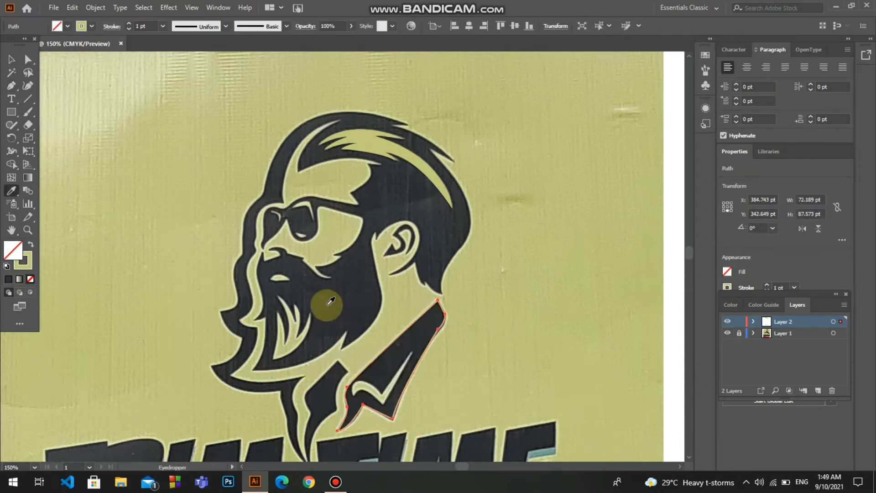
# Set the collar outline's stroke color to black
pyautogui.click(23, 261)
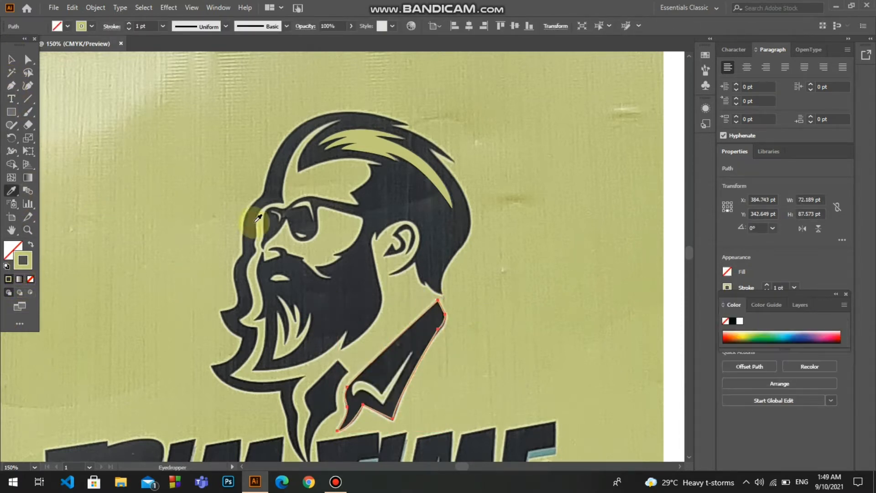
pyautogui.click(732, 320)
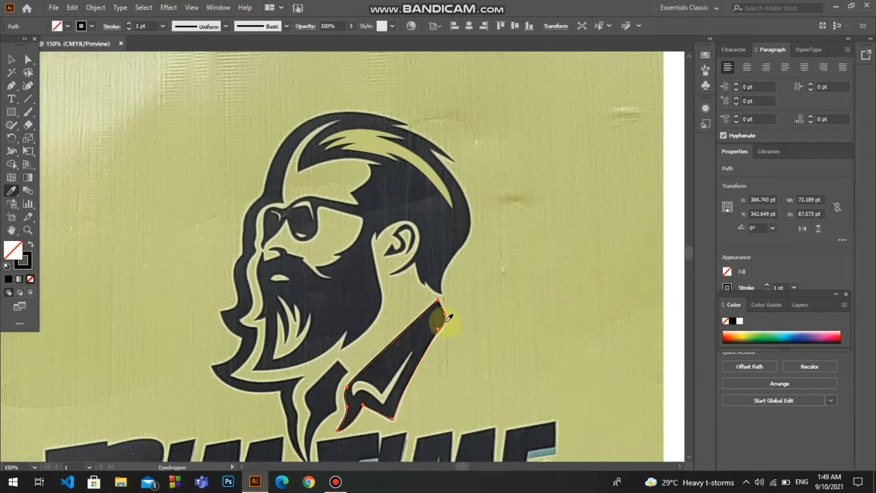
# Trace the light check-shaped highlight inside the collar as a closed path and fill it with light green sampled from the photo
pyautogui.click(12, 86)
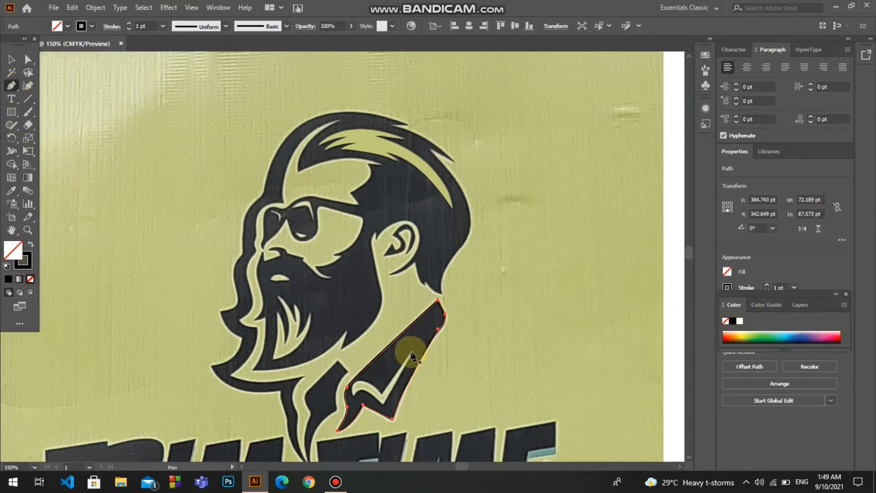
pyautogui.hotkey('ctrl', '+')
pyautogui.click(369, 237)
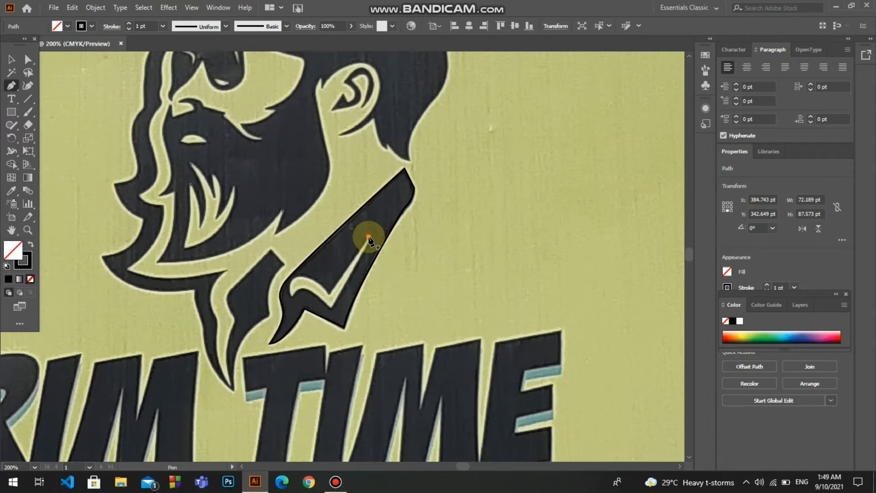
pyautogui.click(330, 295)
pyautogui.moveTo(300, 271); pyautogui.dragTo(345, 328)
pyautogui.click(294, 277)
pyautogui.click(331, 309)
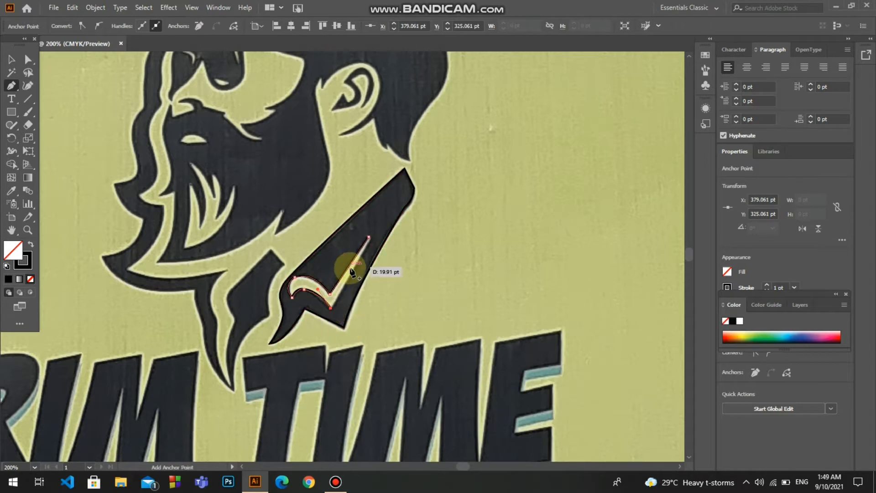
pyautogui.click(370, 237)
pyautogui.press('i')
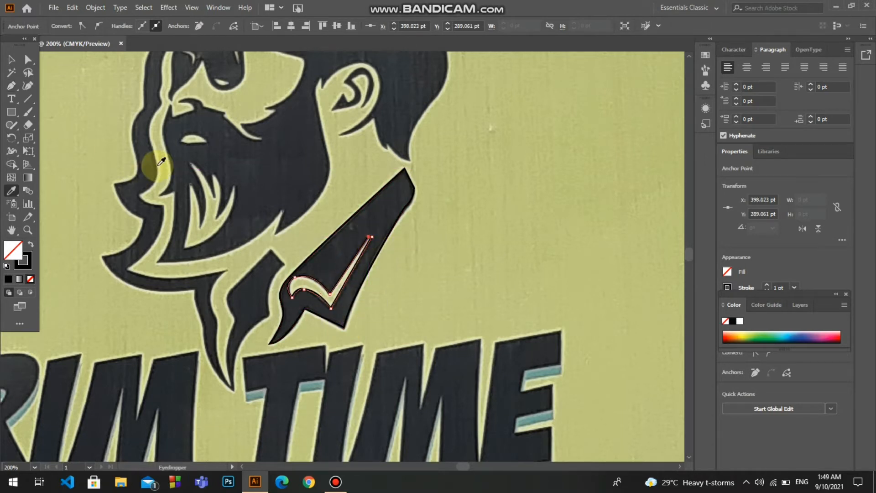
pyautogui.click(158, 165)
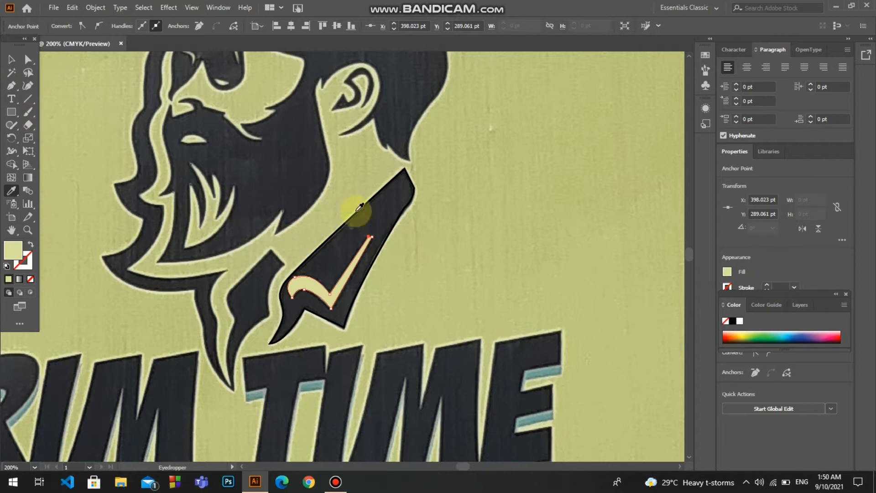
# Fill the collar outline with the dark gray sampled from the photo and remove its stroke
pyautogui.click(12, 59)
pyautogui.click(373, 204)
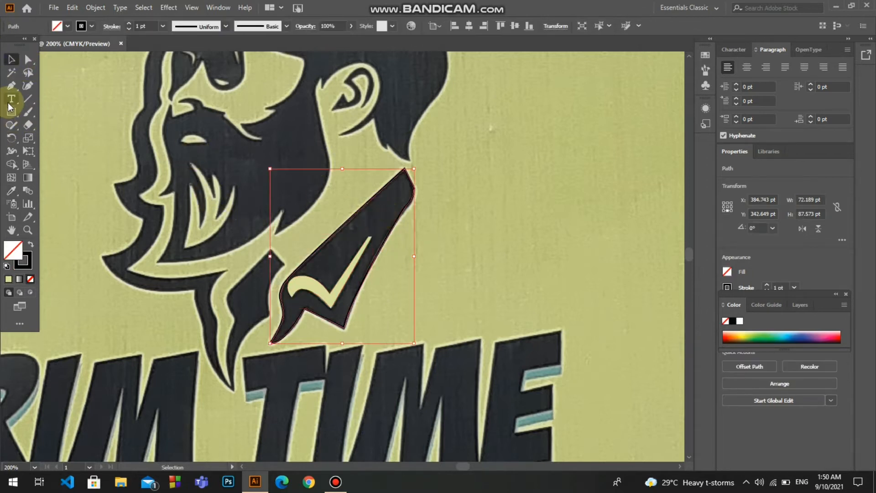
pyautogui.press('i')
pyautogui.click(375, 228)
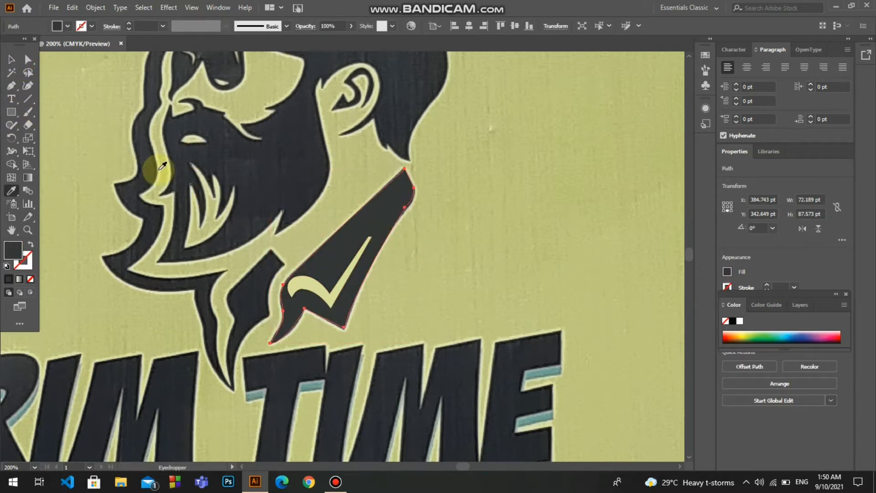
# Adjust the anchor points along the dark collar's edges to follow the photo more closely, and deselect the shape
pyautogui.click(28, 59)
pyautogui.click(406, 209)
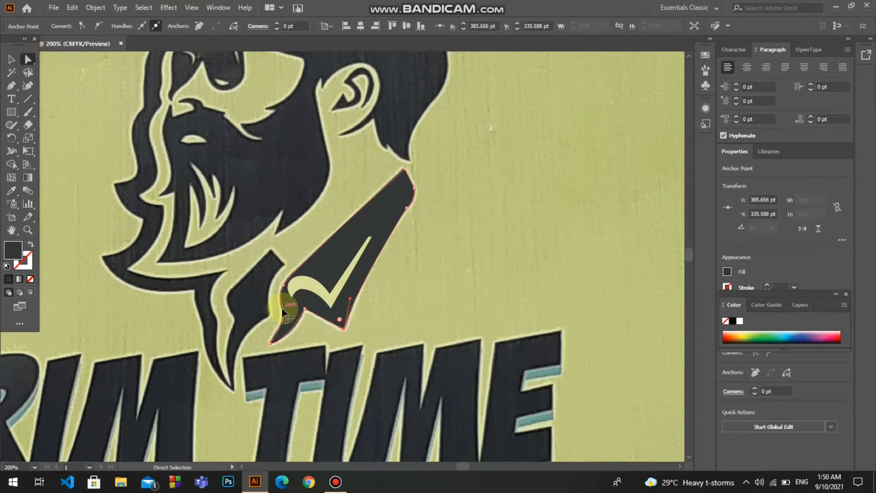
pyautogui.click(318, 357)
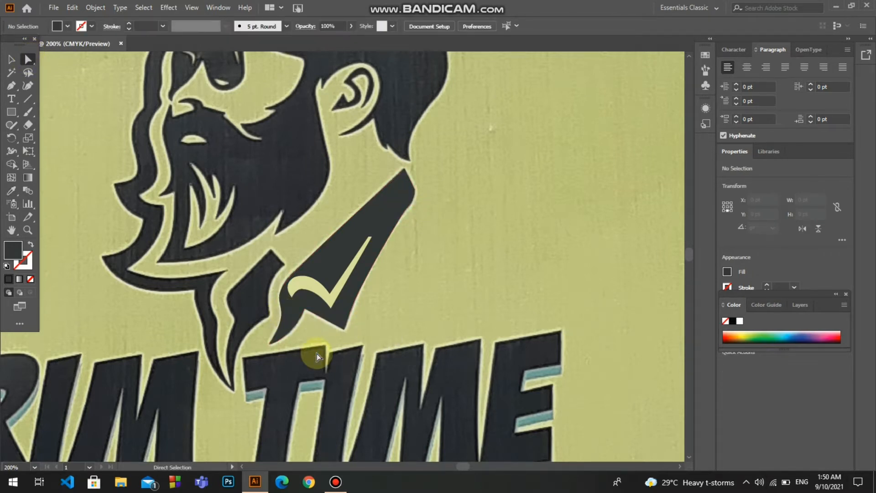
pyautogui.click(289, 280)
pyautogui.click(285, 285)
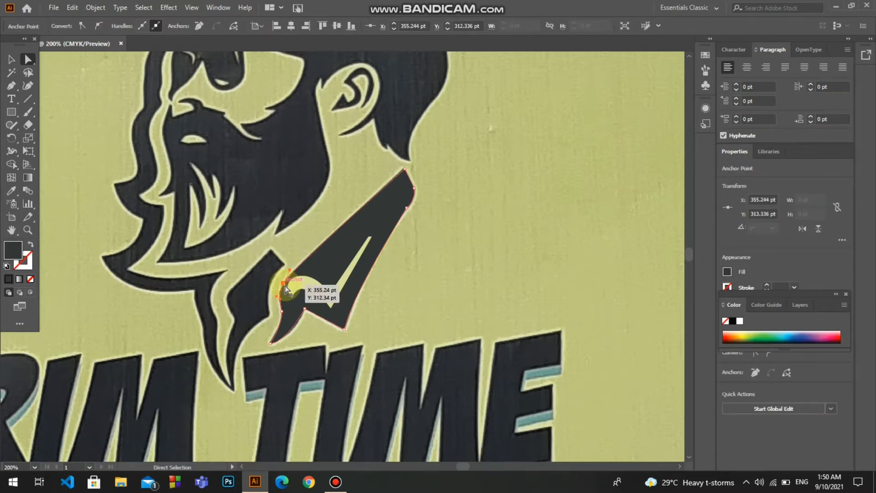
pyautogui.click(404, 169)
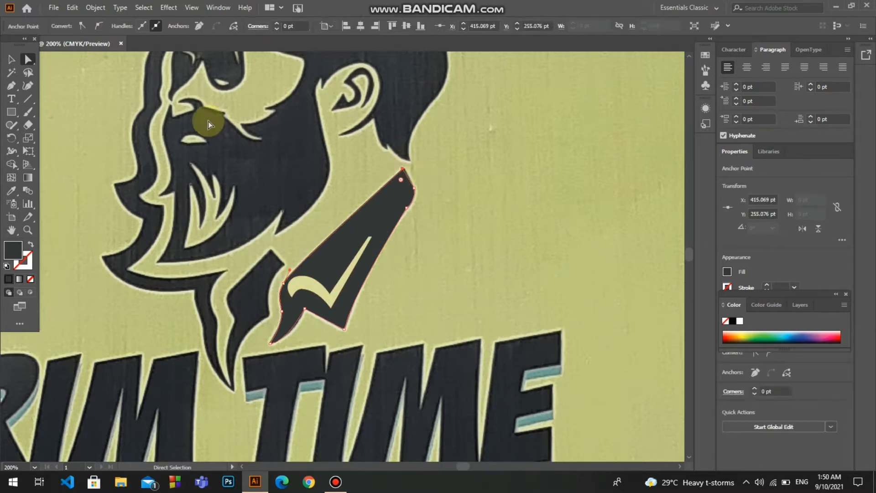
pyautogui.click(12, 59)
pyautogui.click(510, 315)
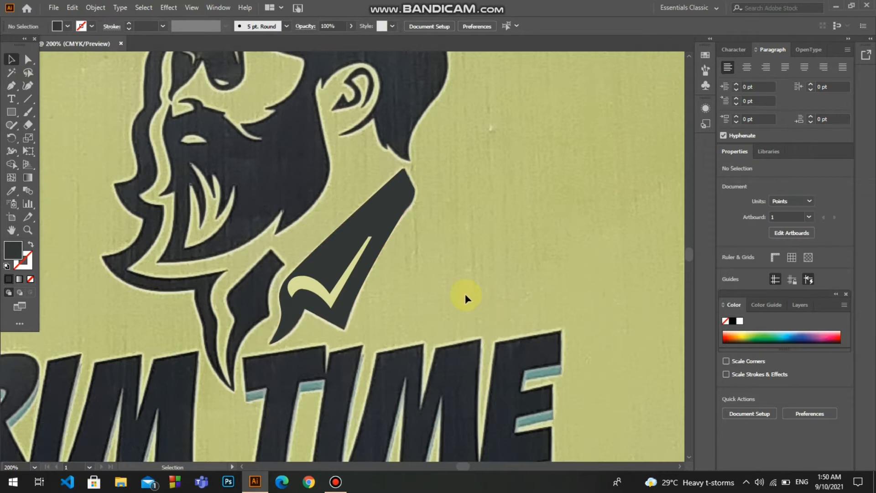
# Trace the light beard highlight from its front tip along the lower edge to the rear tip, using no fill and a black stroke
pyautogui.hotkey('ctrl', '0')
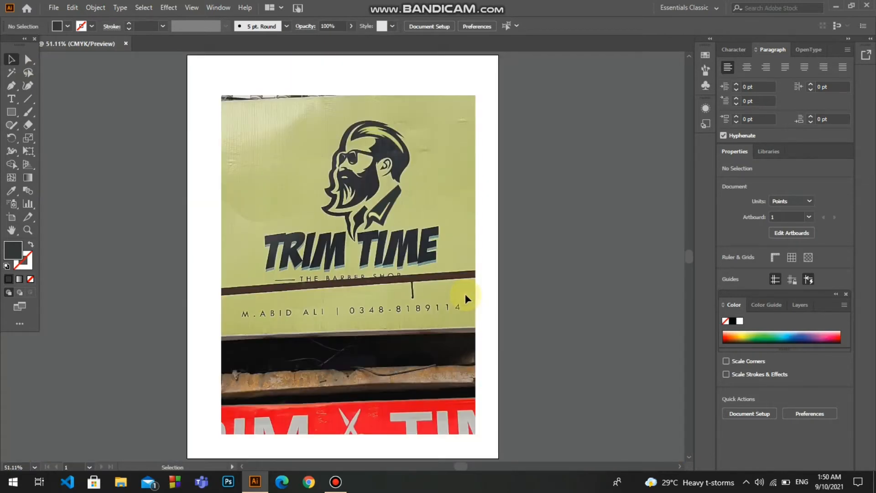
pyautogui.hotkey('ctrl', '=')
pyautogui.hotkey('ctrl', '=')
pyautogui.hotkey('ctrl', '=')
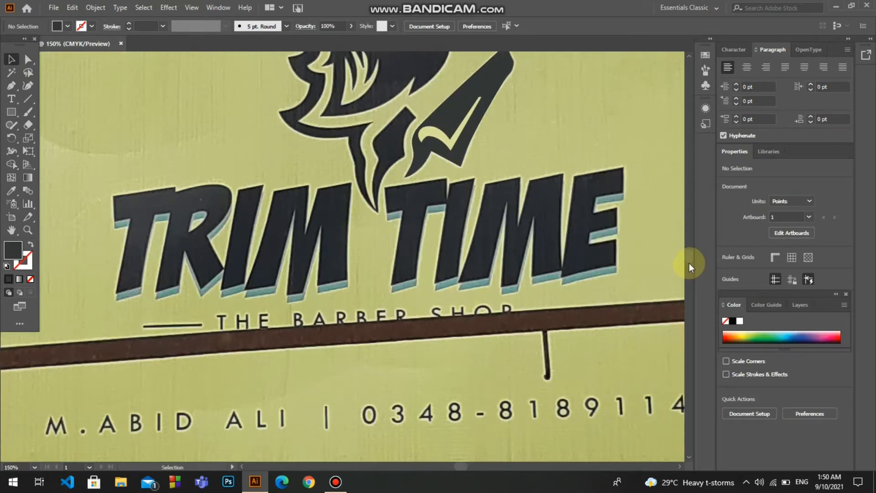
pyautogui.scroll(5, 689, 259)
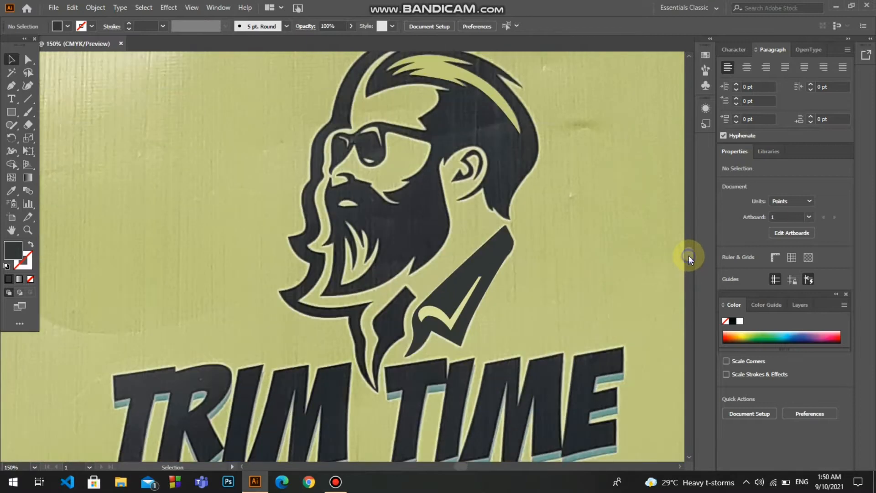
pyautogui.scroll(1, 689, 255)
pyautogui.click(11, 85)
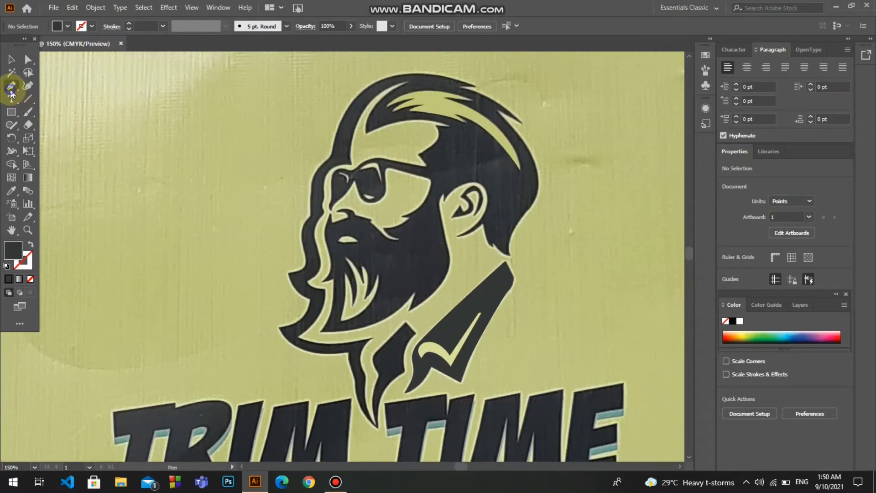
pyautogui.click(31, 244)
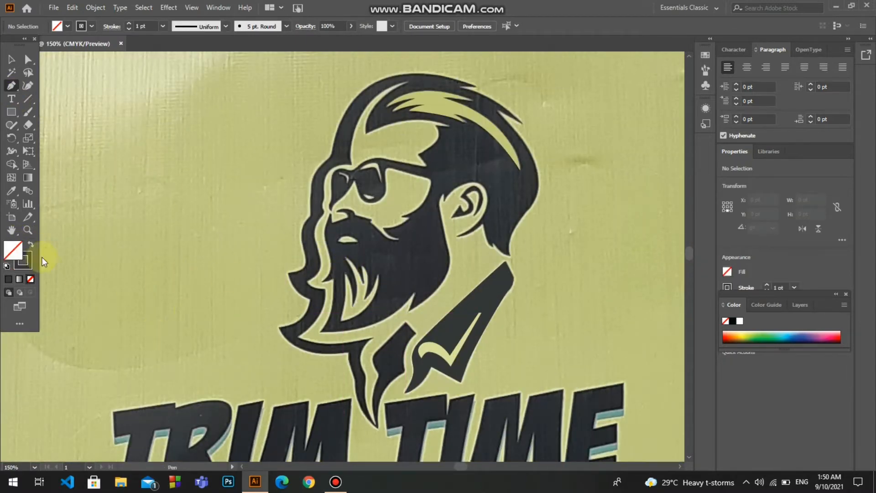
pyautogui.click(732, 320)
pyautogui.click(346, 273)
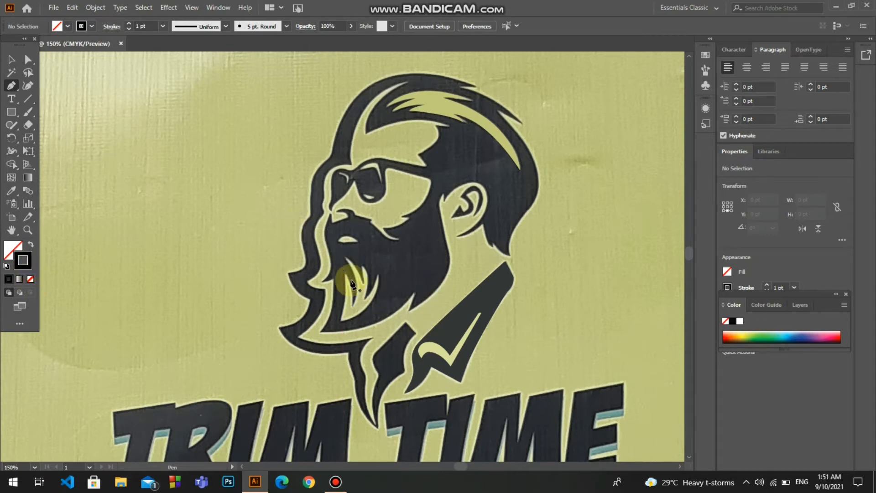
pyautogui.moveTo(341, 320); pyautogui.dragTo(381, 231)
pyautogui.hotkey('ctrl', 'z')
pyautogui.hotkey('ctrl', 'z')
pyautogui.click(379, 273)
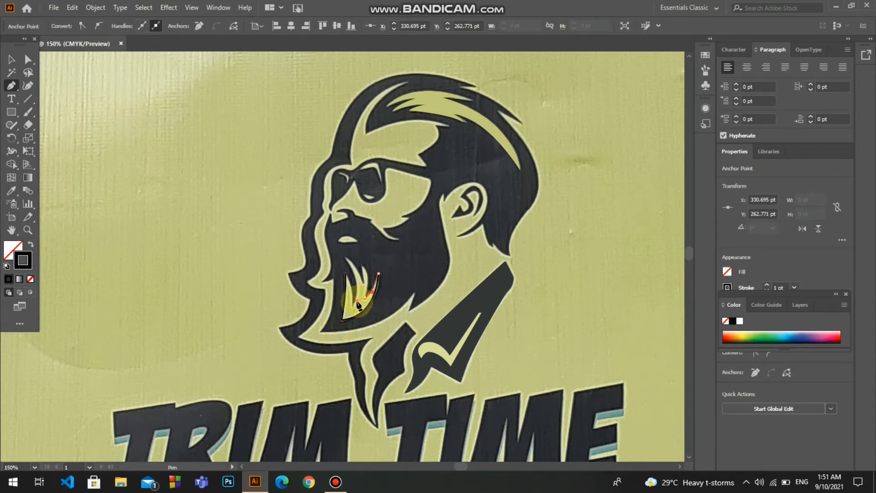
# Trace the remaining pointed tips of the beard highlight and close the path at its starting point
pyautogui.moveTo(363, 265); pyautogui.dragTo(336, 252)
pyautogui.click(362, 266)
pyautogui.click(345, 256)
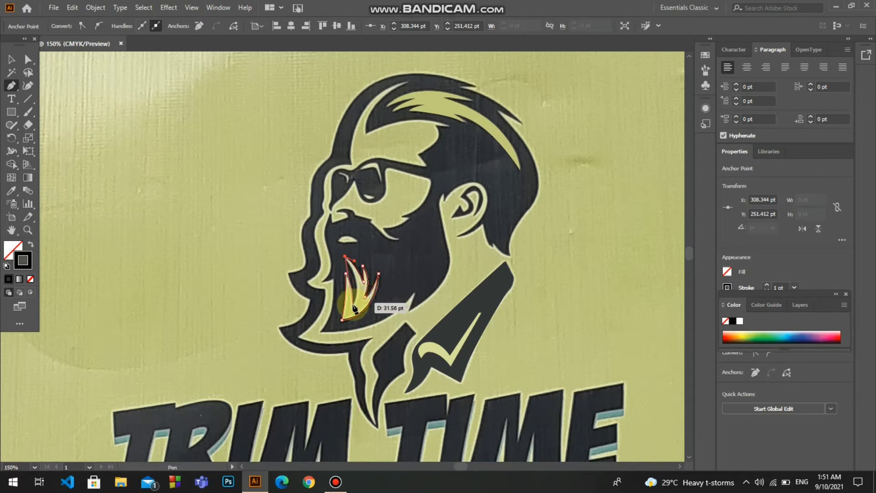
pyautogui.moveTo(353, 305); pyautogui.dragTo(344, 326)
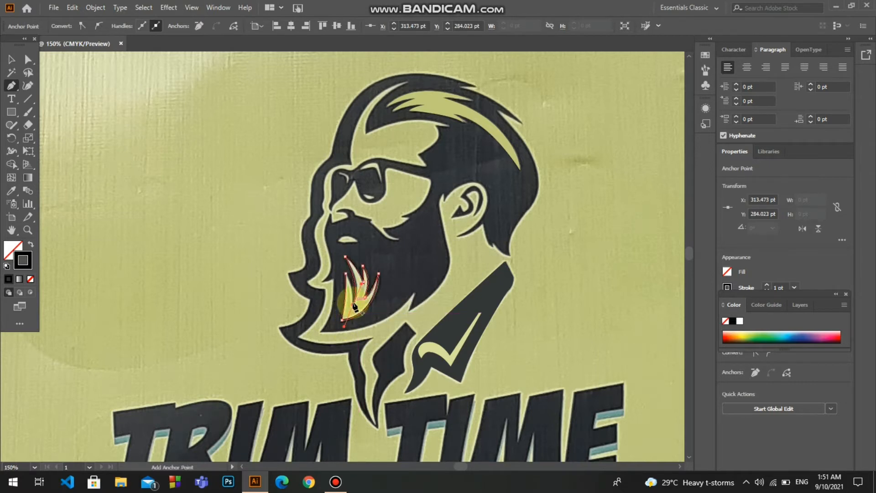
pyautogui.click(353, 305)
pyautogui.moveTo(345, 274); pyautogui.dragTo(337, 268)
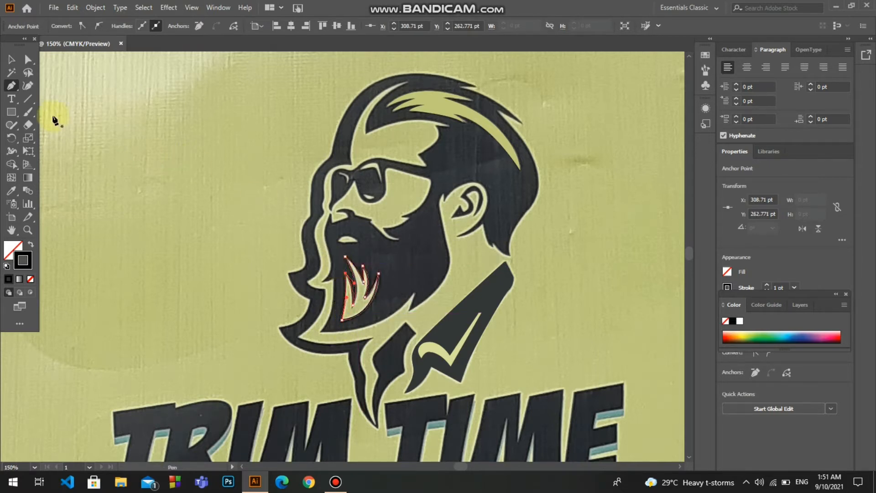
# Fill the beard highlight with light green sampled from the photo, without a stroke, and deselect it
pyautogui.click(361, 300)
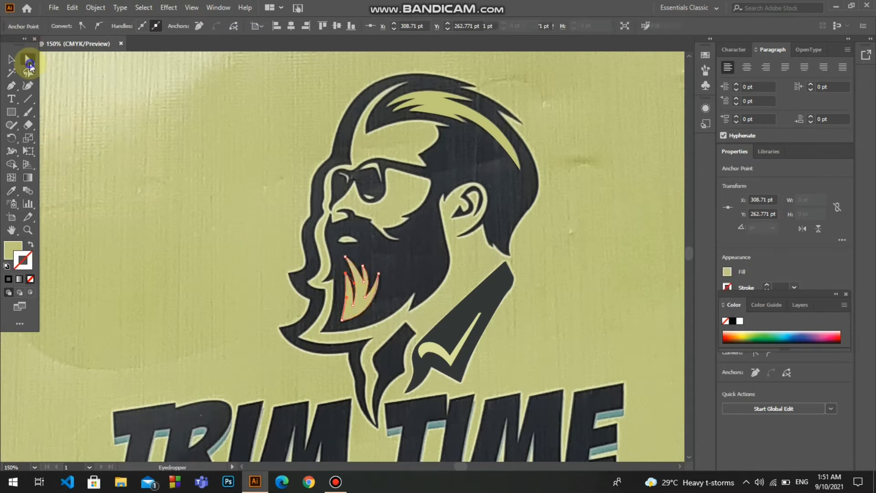
pyautogui.click(28, 60)
pyautogui.click(397, 299)
pyautogui.click(379, 282)
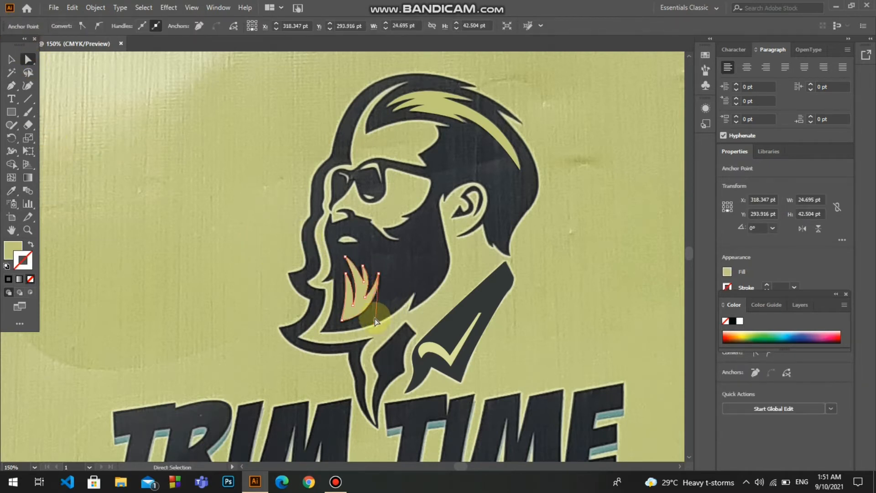
pyautogui.click(12, 60)
pyautogui.click(91, 117)
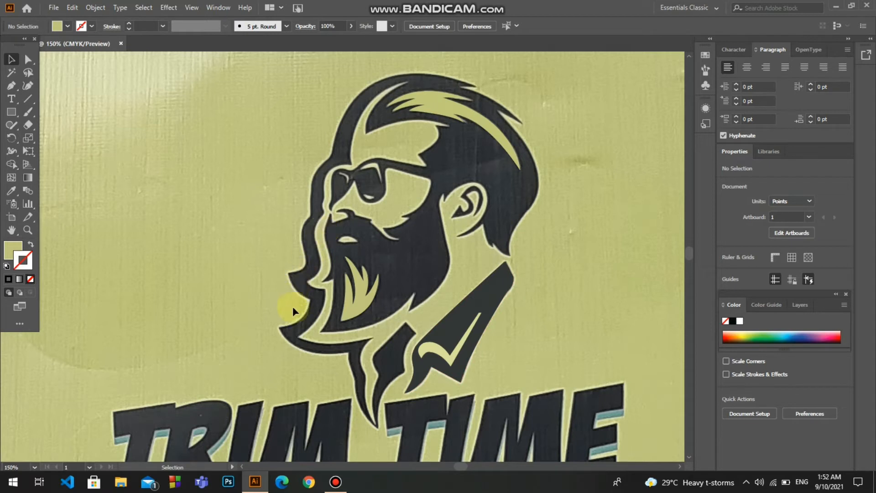
# Trace the beard's rear edge with the Pen tool from beside the ear down to the jaw notch, using no fill and a black stroke
pyautogui.click(11, 86)
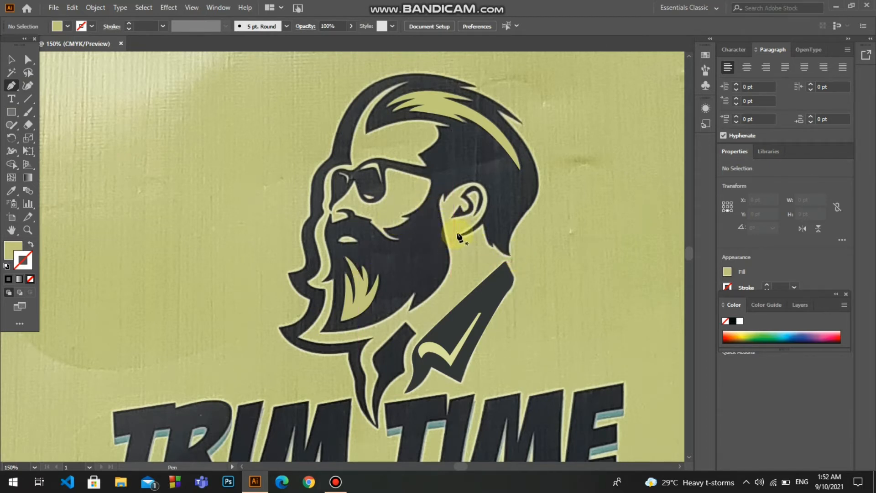
pyautogui.click(443, 195)
pyautogui.moveTo(450, 265); pyautogui.dragTo(449, 276)
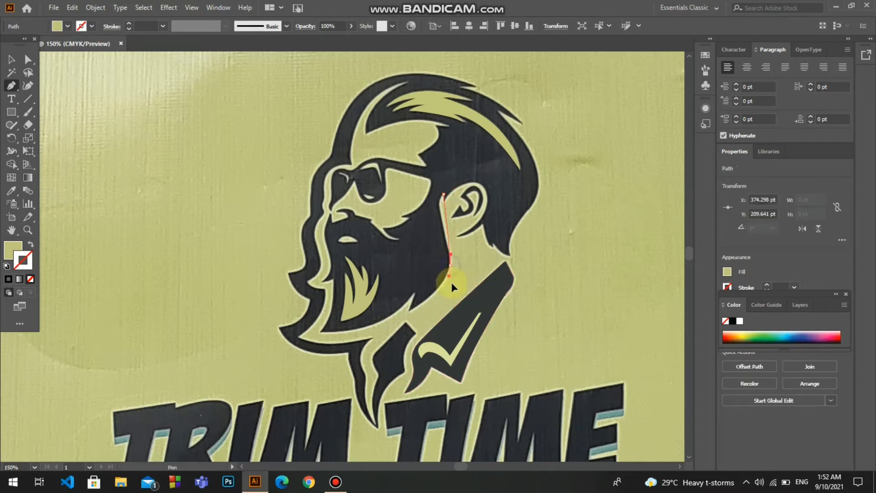
pyautogui.hotkey('ctrl', 'z')
pyautogui.moveTo(446, 232); pyautogui.dragTo(455, 265)
pyautogui.hotkey('ctrl', 'z')
pyautogui.click(449, 256)
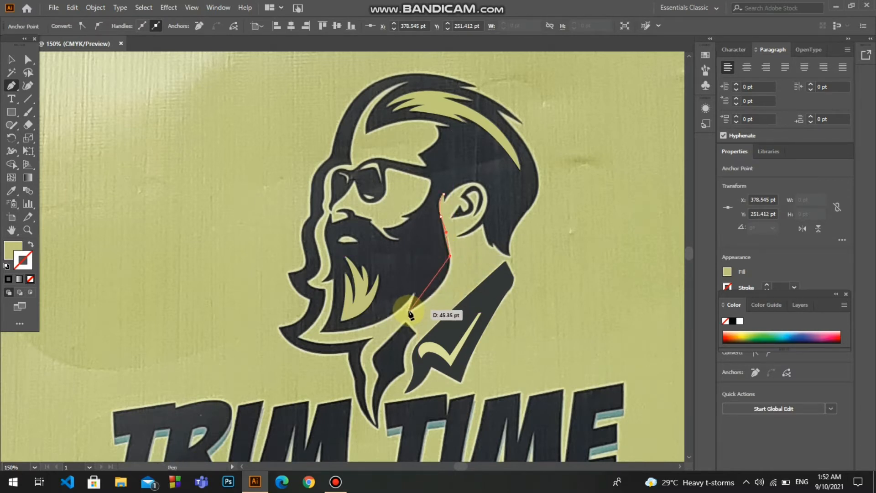
pyautogui.moveTo(411, 311); pyautogui.dragTo(363, 334)
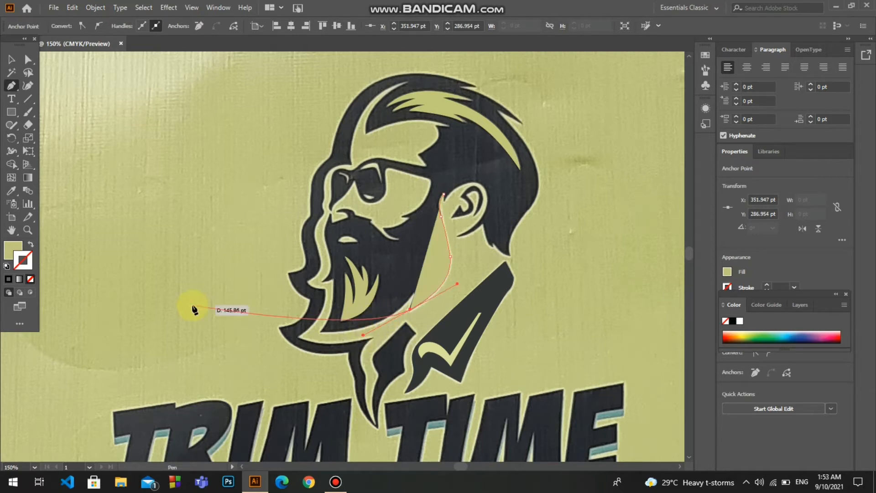
pyautogui.click(732, 321)
# Continue the beard outline from the jaw notch along the curved lower edge to the pointed chin tip
pyautogui.moveTo(414, 292); pyautogui.dragTo(322, 337)
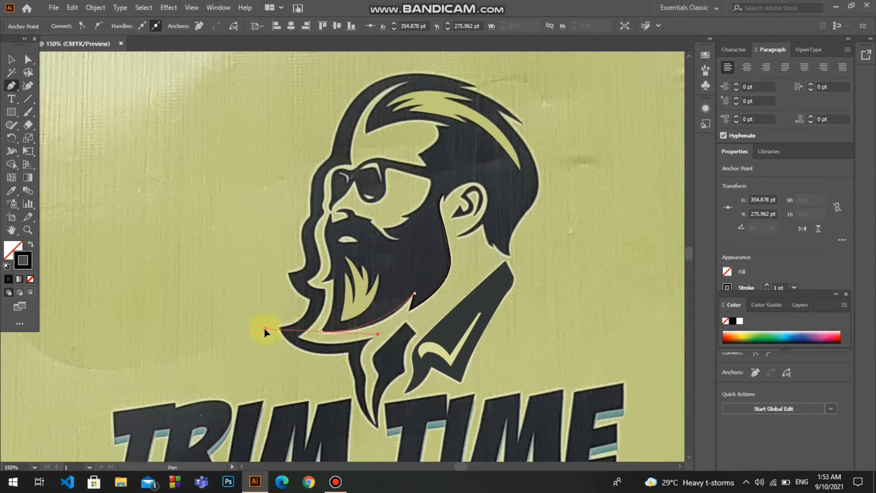
pyautogui.moveTo(256, 327); pyautogui.dragTo(255, 327)
pyautogui.click(322, 327)
pyautogui.moveTo(332, 279); pyautogui.dragTo(334, 253)
pyautogui.hotkey('ctrl', 'z')
pyautogui.hotkey('ctrl', 'z')
pyautogui.click(322, 331)
# Continue the beard outline up its front edge, around the small pointed tuft, to just below the nose
pyautogui.click(333, 279)
pyautogui.click(321, 281)
pyautogui.click(332, 263)
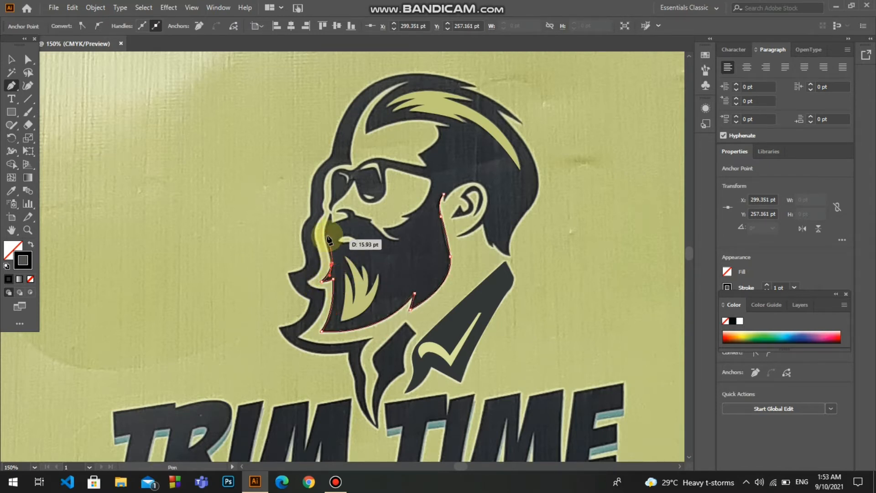
pyautogui.click(325, 237)
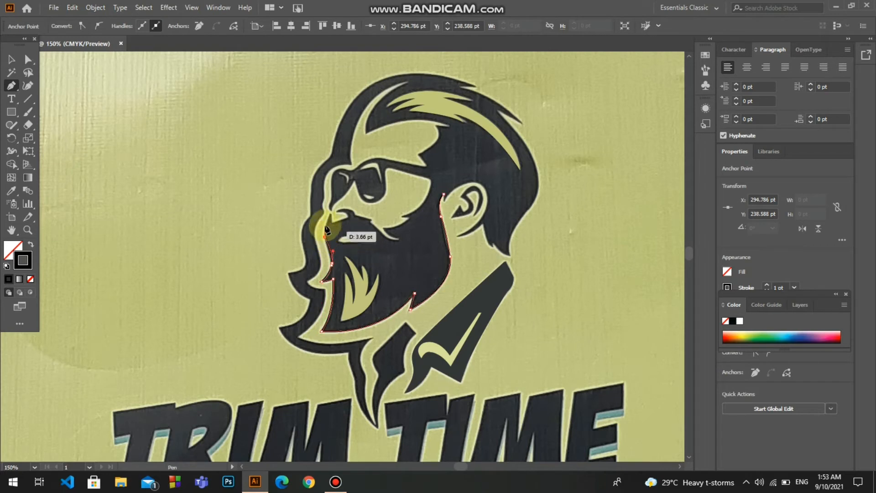
pyautogui.click(330, 214)
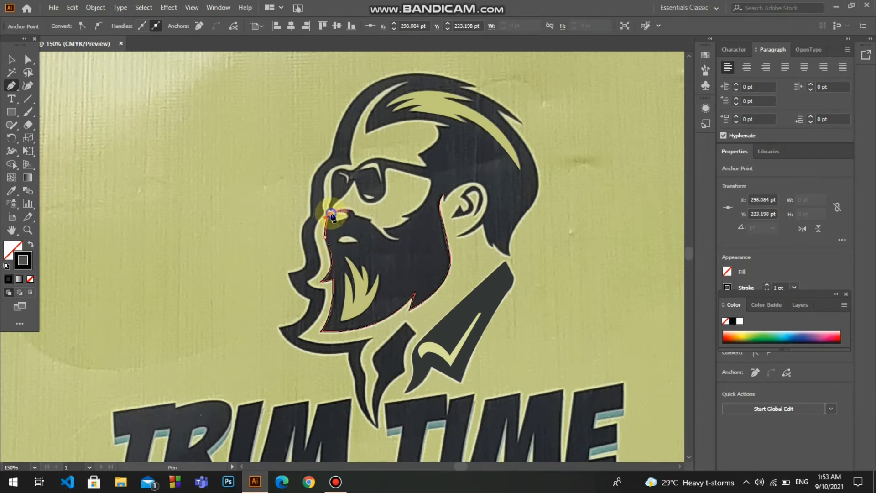
# Continue the outline under the nose and along the moustache's upper edge, around its pointed end on the cheek
pyautogui.moveTo(341, 219); pyautogui.dragTo(421, 210)
pyautogui.click(338, 211)
pyautogui.click(354, 215)
pyautogui.click(369, 223)
pyautogui.click(387, 239)
pyautogui.click(400, 240)
pyautogui.click(383, 228)
# Continue the outline up the cheek's edge to the temple and along the underside of the sunglasses arm
pyautogui.click(406, 218)
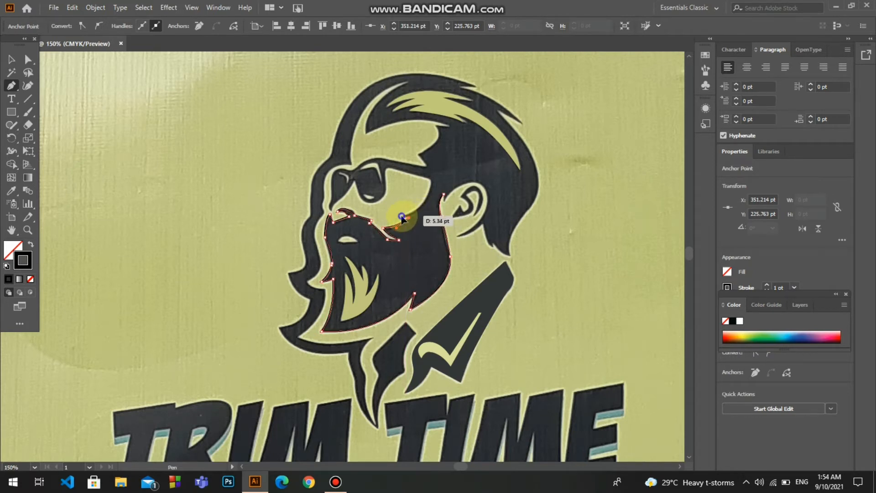
pyautogui.click(402, 216)
pyautogui.moveTo(430, 180); pyautogui.dragTo(429, 149)
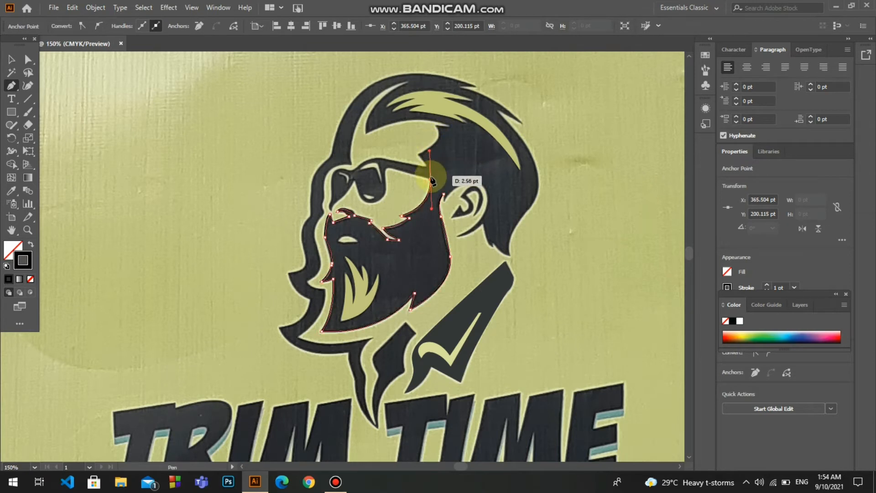
pyautogui.click(431, 180)
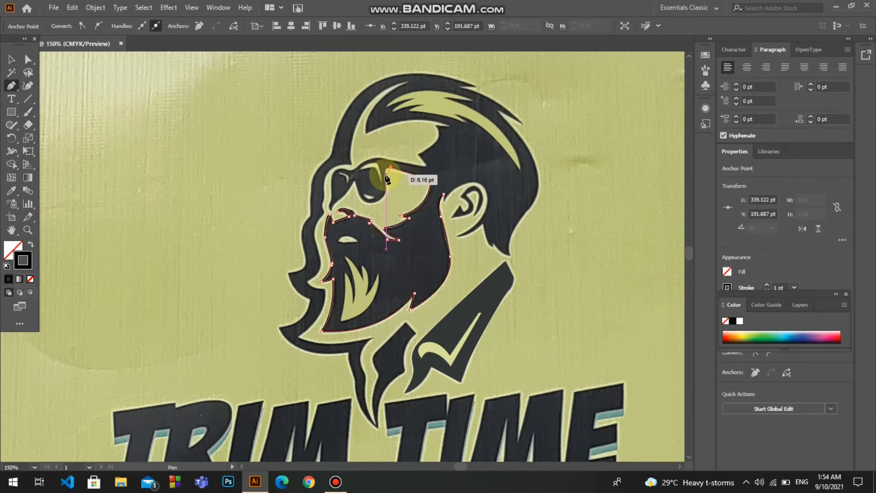
pyautogui.moveTo(386, 168); pyautogui.dragTo(351, 159)
# Continue the outline around the near sunglasses lens, across the bridge, and under the front lens to the nose
pyautogui.click(386, 192)
pyautogui.click(370, 203)
pyautogui.click(355, 181)
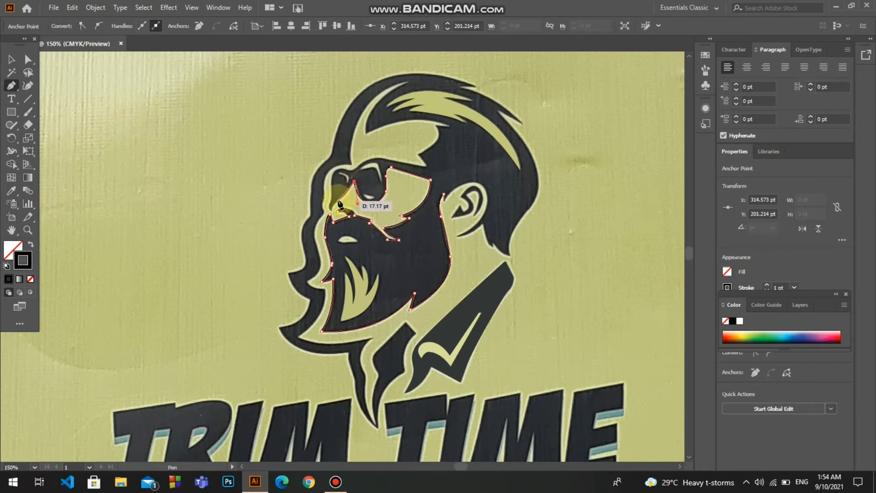
pyautogui.moveTo(337, 201); pyautogui.dragTo(326, 213)
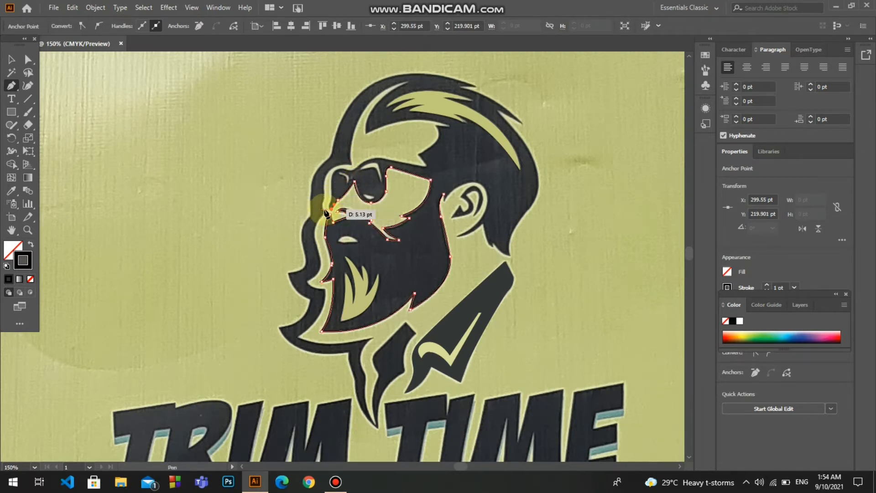
pyautogui.click(330, 200)
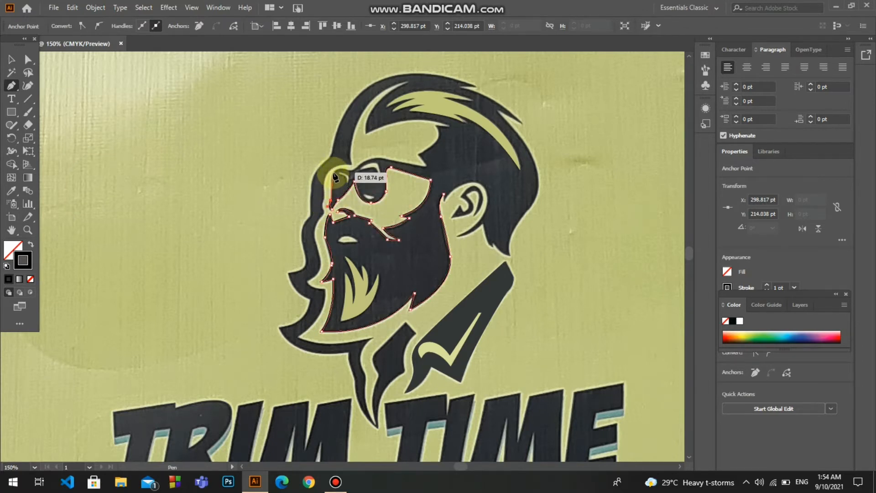
# Continue the outline up the front lens and along the sunglasses' upper edge to the temple
pyautogui.click(331, 177)
pyautogui.moveTo(346, 170); pyautogui.dragTo(355, 174)
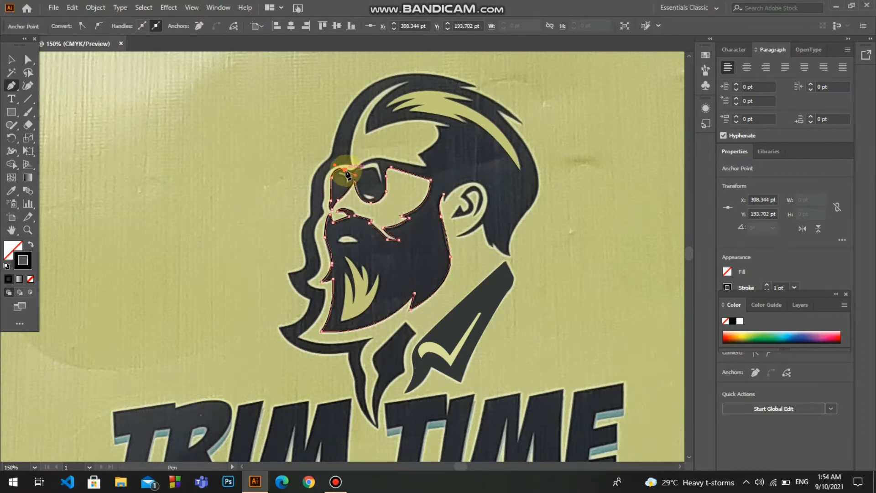
pyautogui.click(346, 170)
pyautogui.click(352, 170)
pyautogui.click(369, 158)
pyautogui.hotkey('ctrl', 'z')
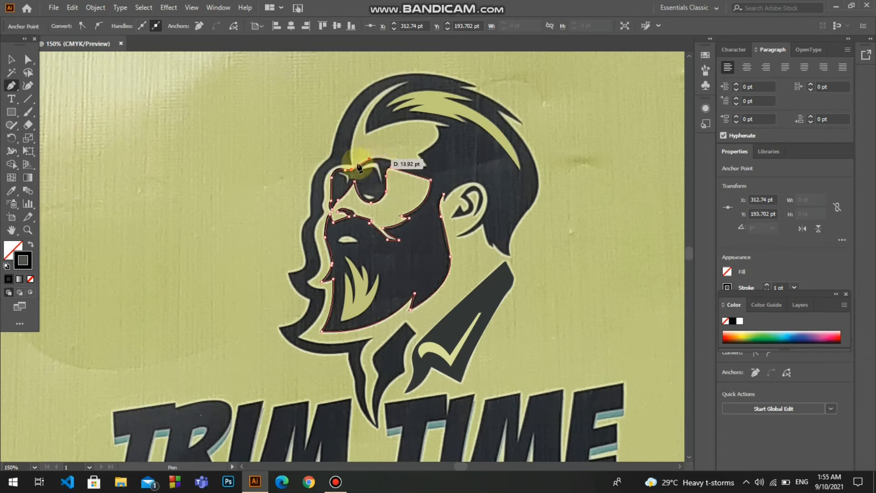
pyautogui.moveTo(372, 158); pyautogui.dragTo(377, 158)
pyautogui.click(385, 158)
pyautogui.click(426, 167)
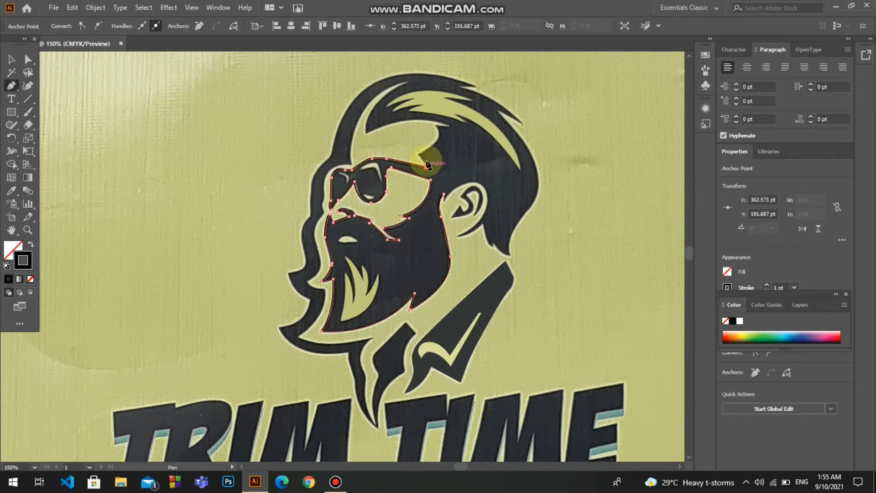
# Continue the outline up the jagged temple hairline and along the forehead hairline to the forelock's pointed tip
pyautogui.click(418, 154)
pyautogui.moveTo(437, 127); pyautogui.dragTo(429, 113)
pyautogui.click(437, 126)
pyautogui.click(450, 126)
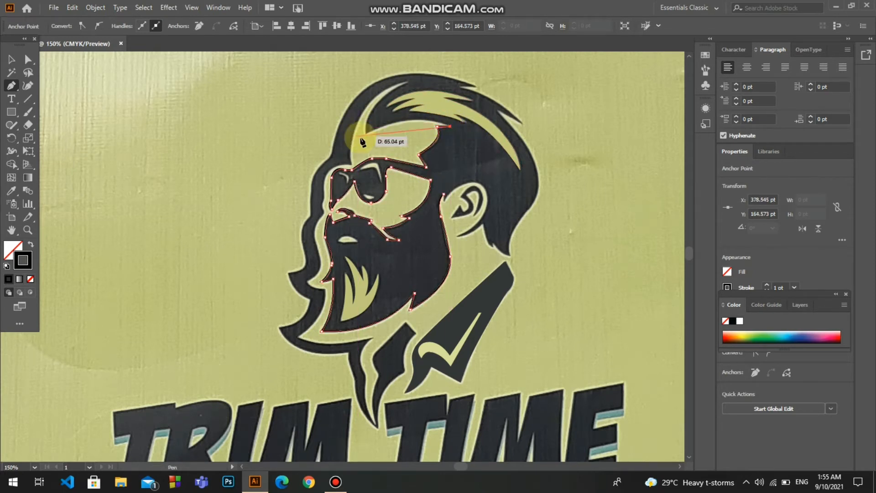
pyautogui.moveTo(366, 133); pyautogui.dragTo(352, 143)
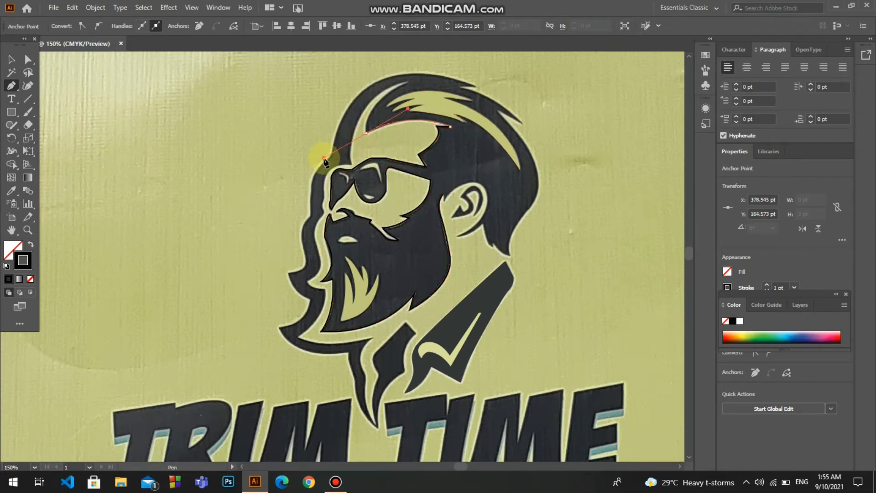
pyautogui.click(366, 133)
# Continue the outline up the forelock's curved front edge and back down the parting's front side to the brow
pyautogui.moveTo(408, 80); pyautogui.dragTo(452, 67)
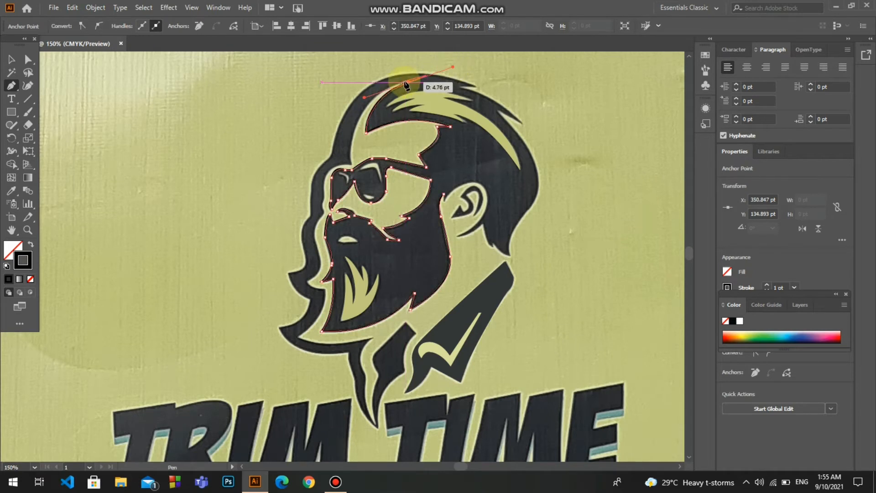
pyautogui.click(408, 82)
pyautogui.moveTo(351, 148); pyautogui.dragTo(339, 212)
pyautogui.click(351, 148)
pyautogui.moveTo(352, 163); pyautogui.dragTo(317, 250)
pyautogui.click(352, 163)
pyautogui.hotkey('ctrl', 'z')
# Continue the outline down the inner edge of the face's outer contour band and around the tuft notch beside the beard
pyautogui.click(324, 211)
pyautogui.click(321, 266)
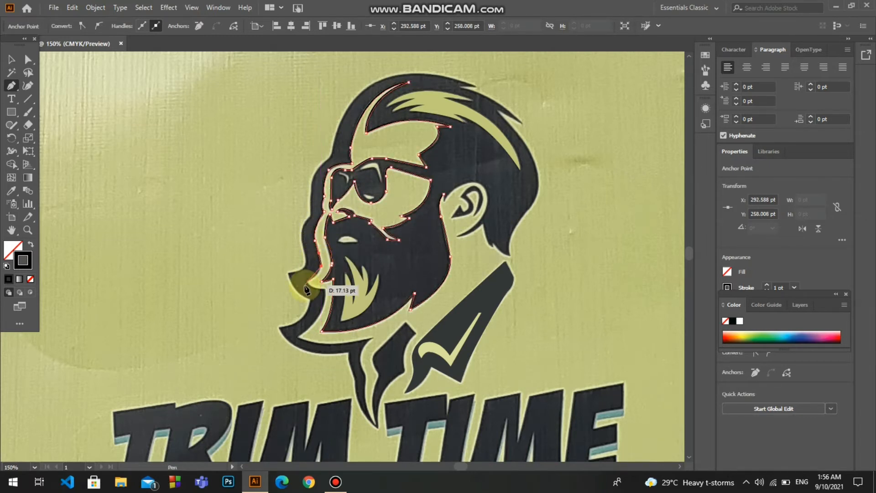
pyautogui.moveTo(307, 282); pyautogui.dragTo(333, 285)
pyautogui.click(308, 282)
pyautogui.click(325, 288)
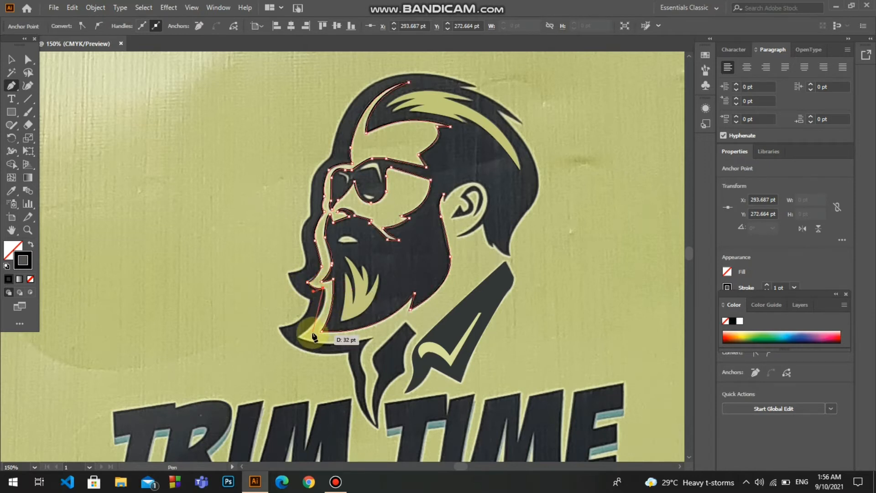
# Continue the band's inner edge to the point below the chin and along the curve under the beard to the neck
pyautogui.moveTo(304, 334); pyautogui.dragTo(262, 360)
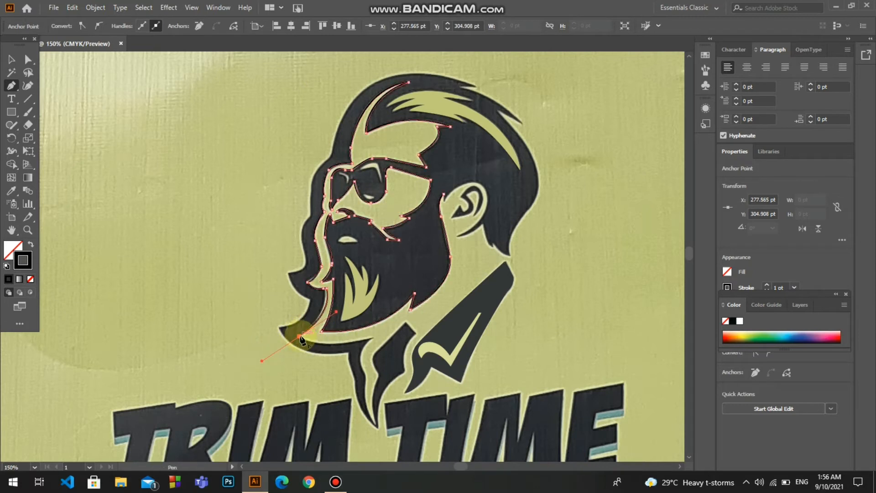
pyautogui.click(299, 337)
pyautogui.moveTo(371, 336); pyautogui.dragTo(410, 322)
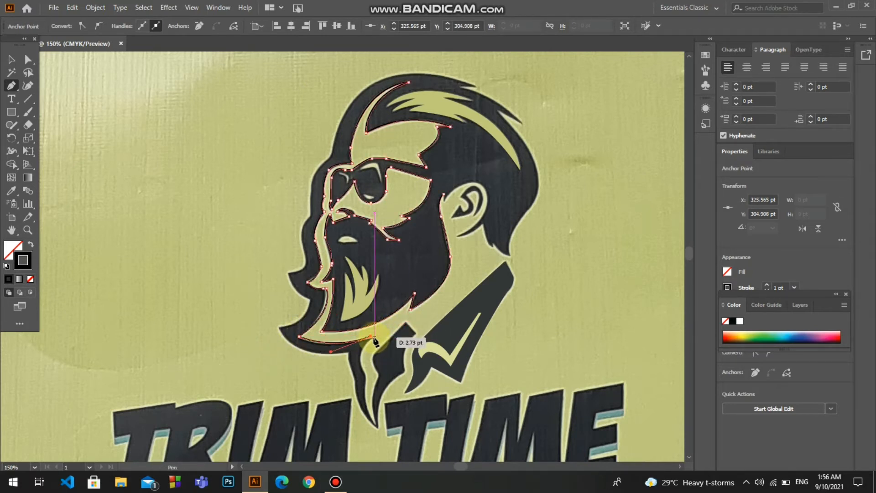
pyautogui.click(28, 60)
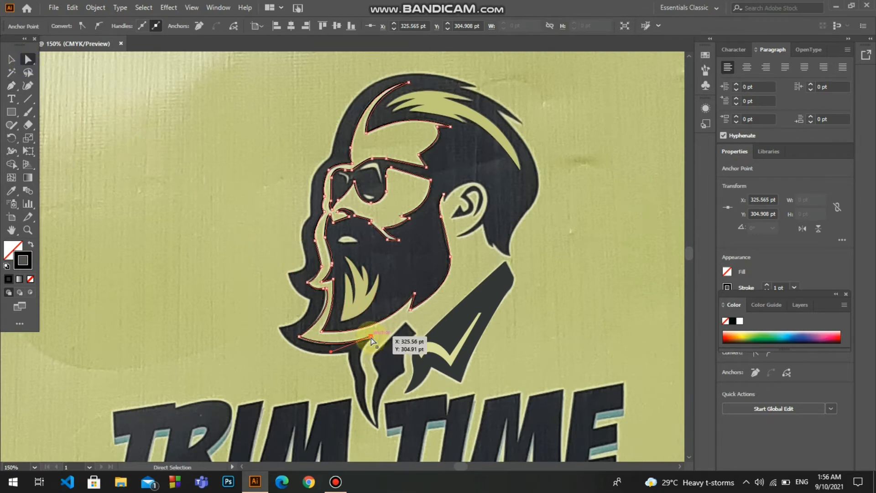
pyautogui.moveTo(371, 340); pyautogui.dragTo(327, 292)
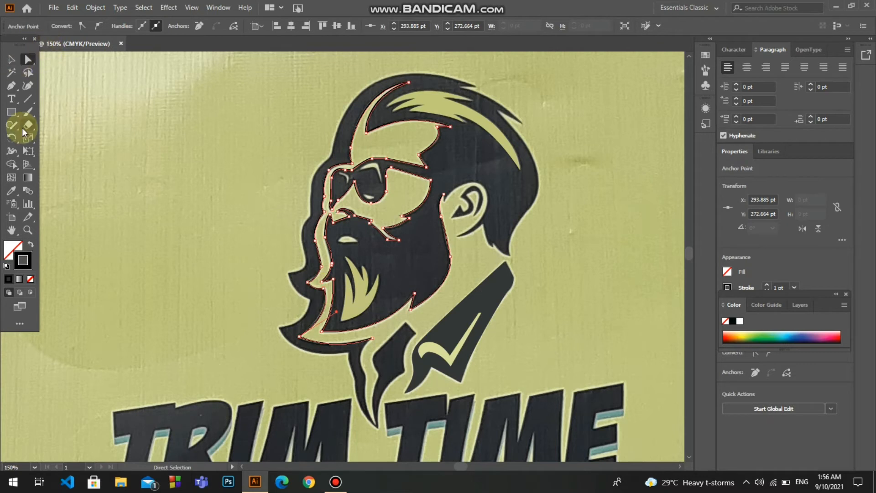
pyautogui.click(12, 85)
pyautogui.click(372, 339)
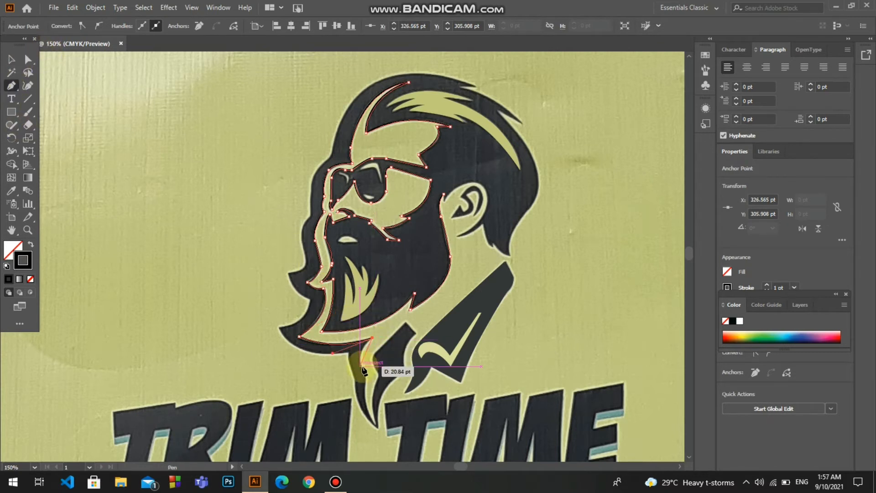
# Continue the outline down the inner side of the neck strip to its pointed lower end
pyautogui.click(363, 367)
pyautogui.moveTo(370, 380); pyautogui.dragTo(370, 380)
pyautogui.click(363, 367)
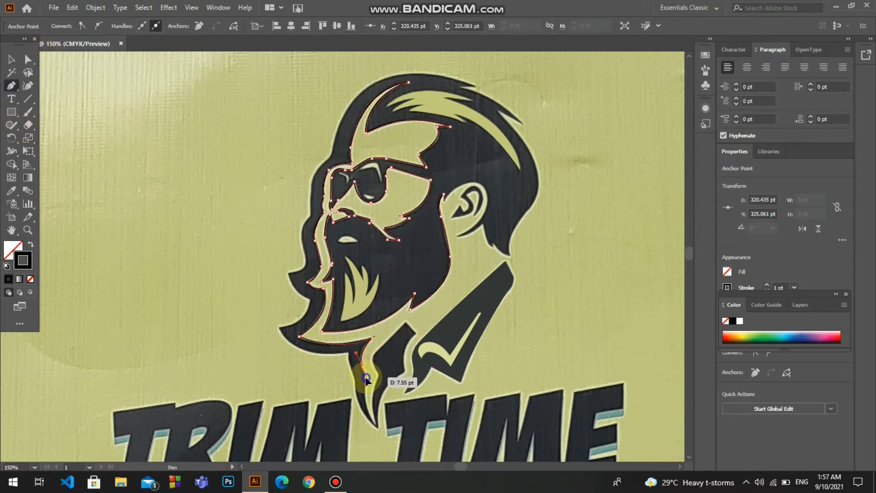
pyautogui.click(365, 377)
pyautogui.moveTo(375, 423); pyautogui.dragTo(388, 437)
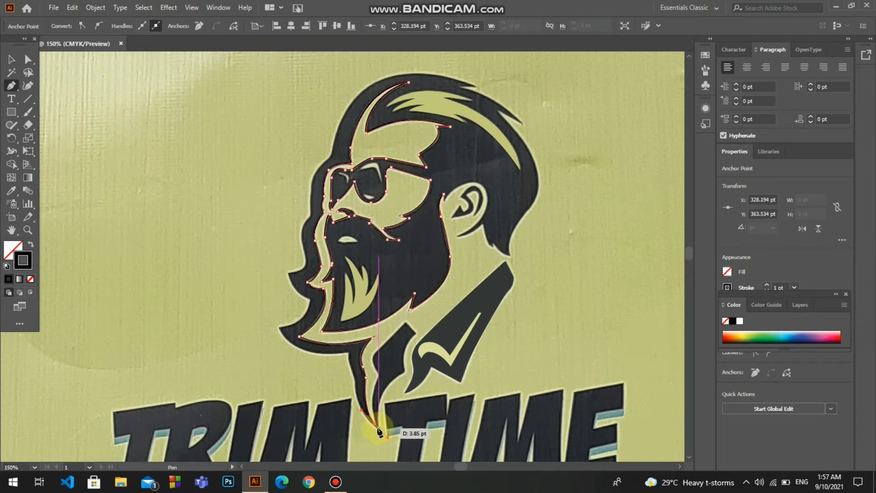
pyautogui.click(375, 424)
# Continue the outline around the angular neck shape beside the collar, up to its top and back to the lower point
pyautogui.moveTo(378, 376); pyautogui.dragTo(391, 344)
pyautogui.click(379, 376)
pyautogui.click(373, 363)
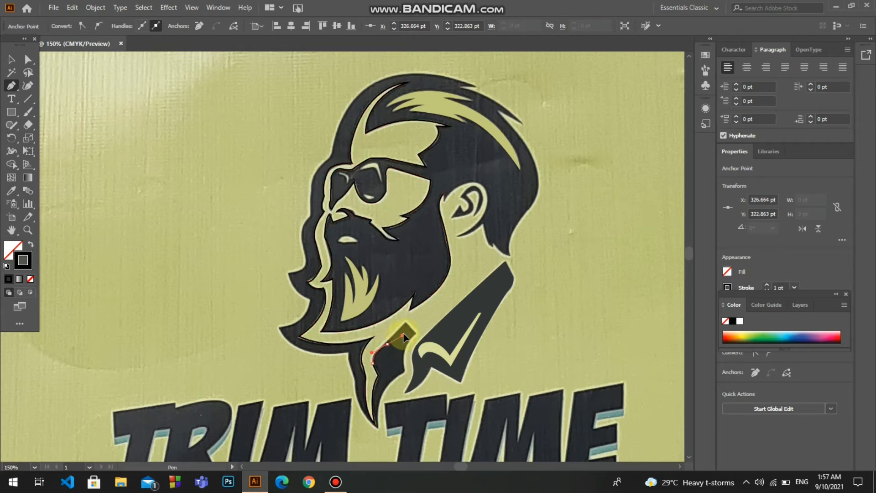
pyautogui.click(405, 325)
pyautogui.click(414, 333)
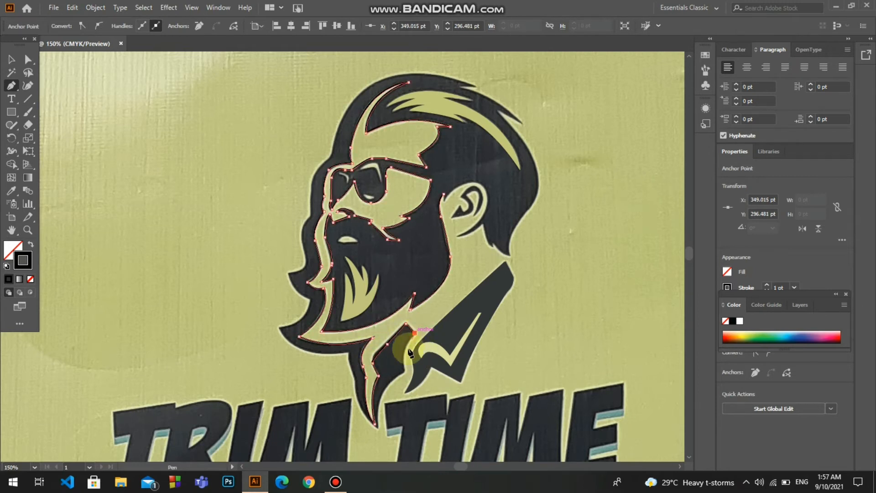
pyautogui.moveTo(406, 373); pyautogui.dragTo(408, 382)
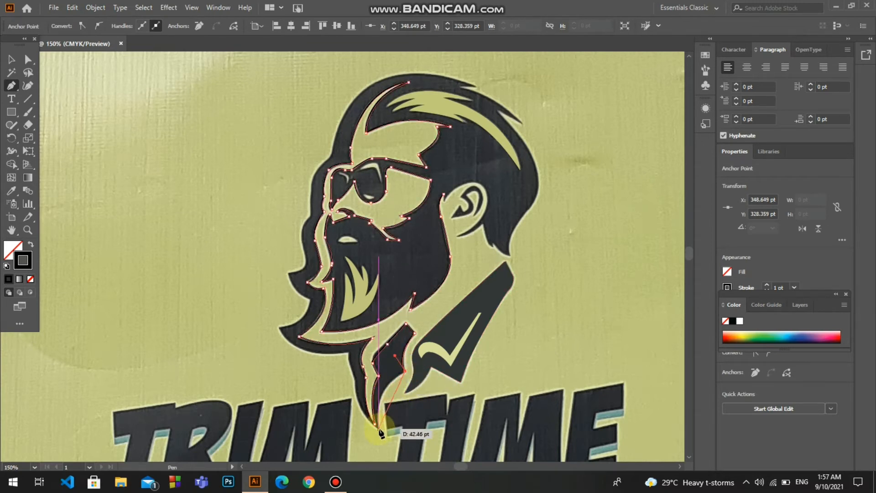
pyautogui.moveTo(379, 429); pyautogui.dragTo(381, 455)
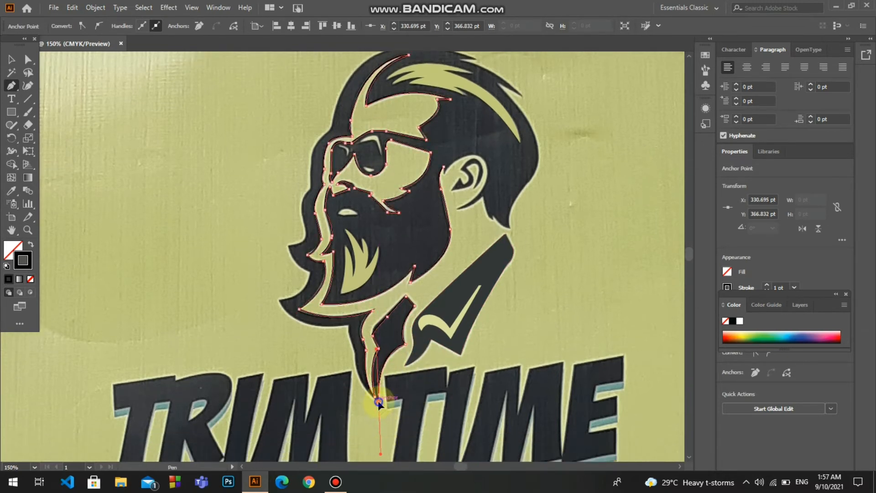
pyautogui.click(378, 401)
# Continue the outer contour up the neck strip, around the pointed lower beard end, and up to the tuft notch
pyautogui.moveTo(356, 354); pyautogui.dragTo(351, 325)
pyautogui.click(356, 352)
pyautogui.click(349, 326)
pyautogui.moveTo(279, 299); pyautogui.dragTo(303, 223)
pyautogui.click(280, 299)
pyautogui.click(311, 273)
# Continue the outer contour up in front of the face, past the brow, to the top of the head
pyautogui.moveTo(310, 187); pyautogui.dragTo(323, 169)
pyautogui.click(310, 187)
pyautogui.moveTo(330, 128)
pyautogui.mouseDown()
pyautogui.moveTo(337, 133)
pyautogui.moveTo(353, 111)
pyautogui.moveTo(337, 128)
pyautogui.moveTo(340, 120)
pyautogui.mouseUp()
pyautogui.hotkey('ctrl', 'z')
pyautogui.click(331, 127)
pyautogui.moveTo(378, 55); pyautogui.dragTo(417, 79)
pyautogui.click(378, 91)
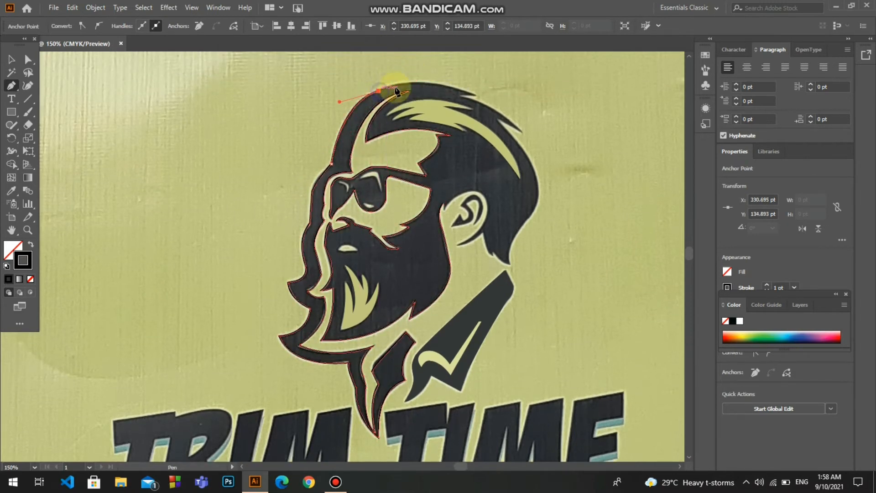
# Continue the outline along the crown and around the two pointed hair tips at the back of the head
pyautogui.moveTo(475, 97); pyautogui.dragTo(544, 160)
pyautogui.click(474, 95)
pyautogui.click(460, 96)
pyautogui.click(520, 130)
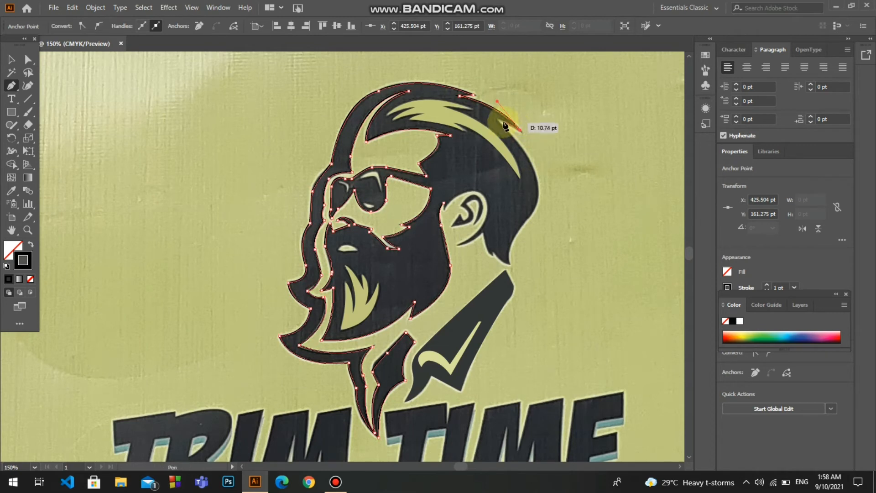
pyautogui.click(499, 120)
# Continue the outline down the back of the head to the pointed hair tip at the nape
pyautogui.moveTo(538, 200); pyautogui.dragTo(519, 286)
pyautogui.click(538, 200)
pyautogui.hotkey('ctrl', 'z')
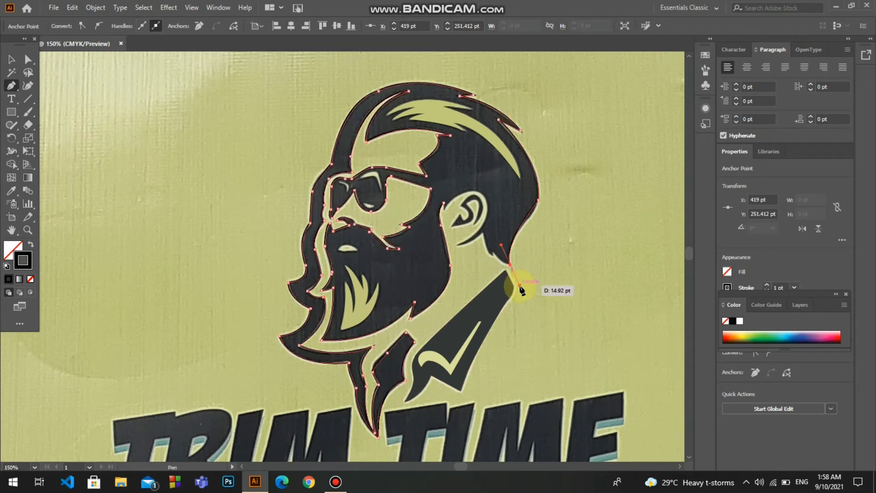
pyautogui.click(523, 227)
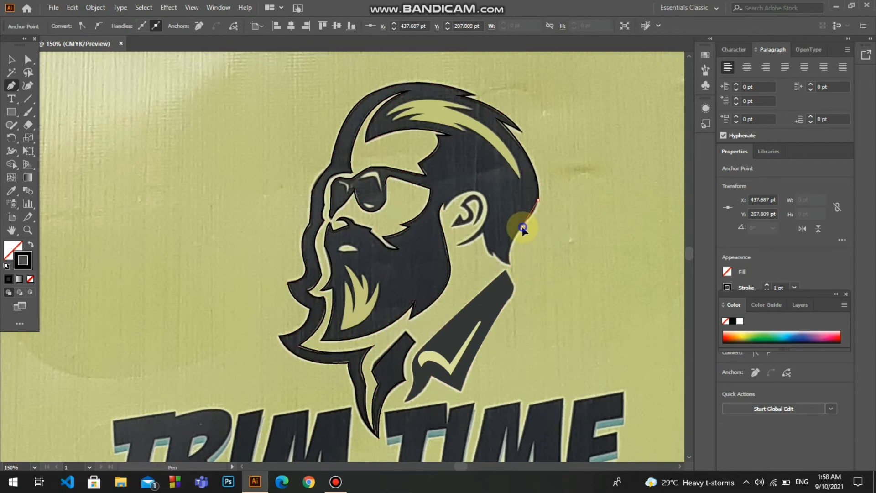
pyautogui.moveTo(514, 235); pyautogui.dragTo(523, 228)
pyautogui.click(511, 265)
pyautogui.moveTo(520, 280); pyautogui.dragTo(478, 207)
pyautogui.click(511, 266)
# Continue the outline from the nape tip up the hairline behind the ear and around to the point below the earlobe
pyautogui.click(493, 253)
pyautogui.click(481, 233)
pyautogui.moveTo(460, 246); pyautogui.dragTo(453, 241)
pyautogui.click(460, 245)
# Close the outline around the back and top of the ear, and fill it with a sampled dark grey without a stroke
pyautogui.moveTo(486, 199); pyautogui.dragTo(469, 166)
pyautogui.click(486, 198)
pyautogui.moveTo(445, 209); pyautogui.dragTo(419, 239)
pyautogui.moveTo(445, 209); pyautogui.dragTo(443, 203)
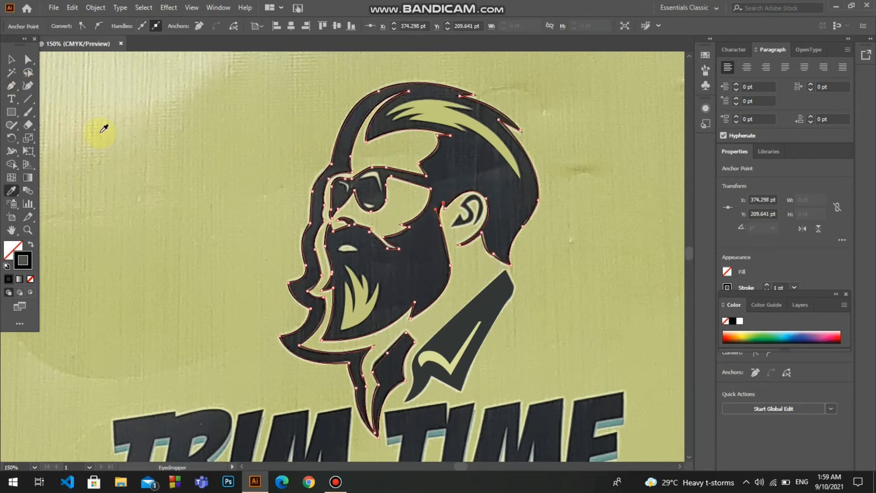
pyautogui.click(410, 268)
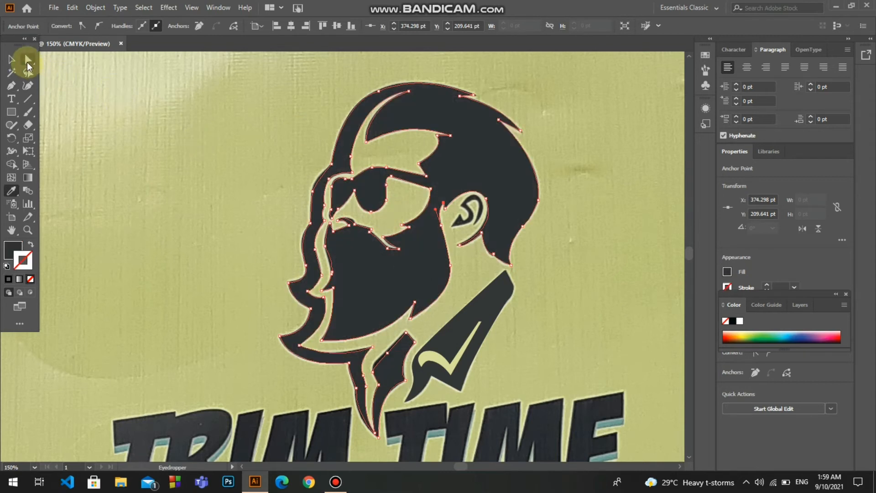
# Nudge the anchor on the angular neck shape's upper edge 2 pt left, and round the neck strip's inner corner to 10.87 pt
pyautogui.click(27, 60)
pyautogui.click(388, 354)
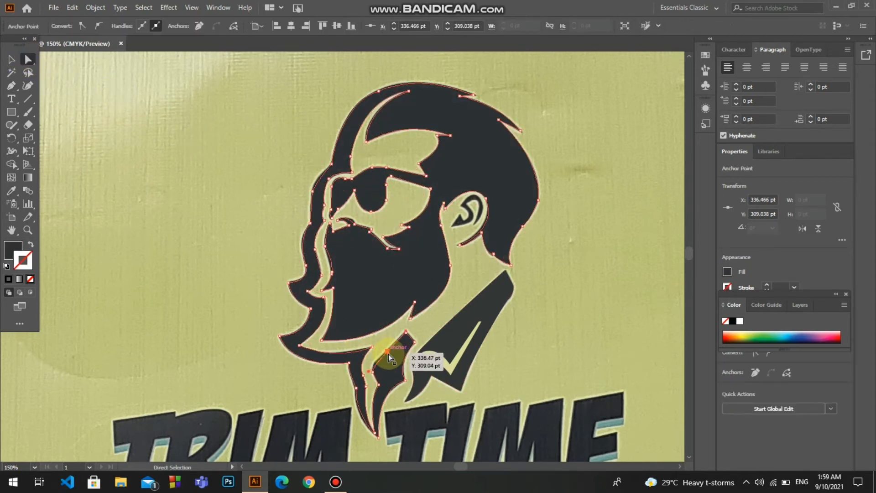
pyautogui.press('Left')
pyautogui.press('Left')
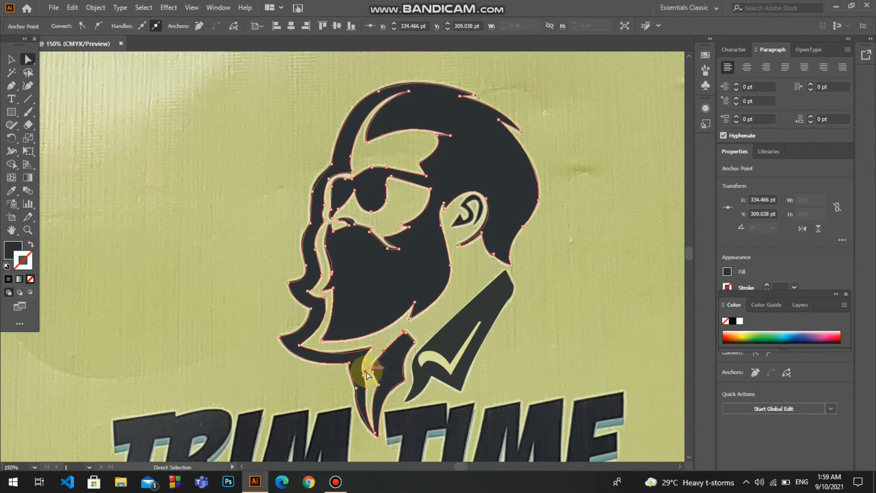
pyautogui.click(367, 373)
pyautogui.moveTo(368, 374); pyautogui.dragTo(356, 388)
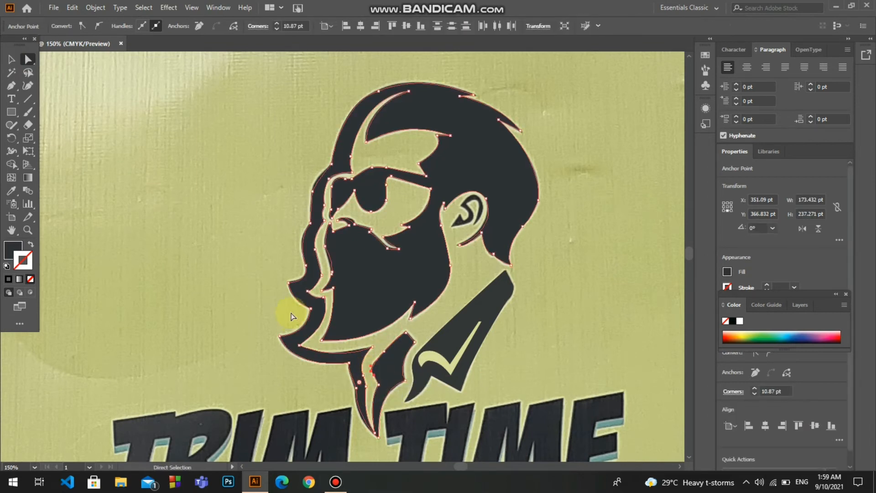
# Smooth the outer contour by rounding the forehead corner to 13.79 pt and the corner atop the head to 71.43 pt
pyautogui.click(313, 191)
pyautogui.moveTo(321, 195); pyautogui.dragTo(342, 200)
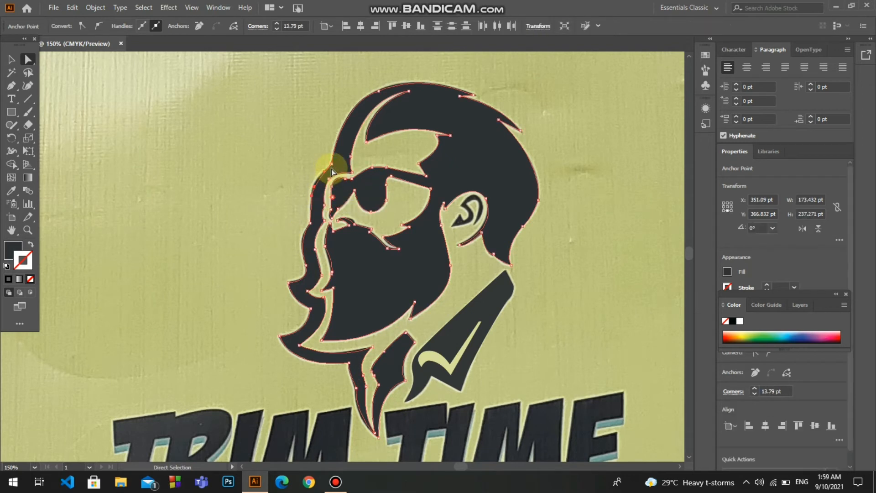
pyautogui.click(379, 92)
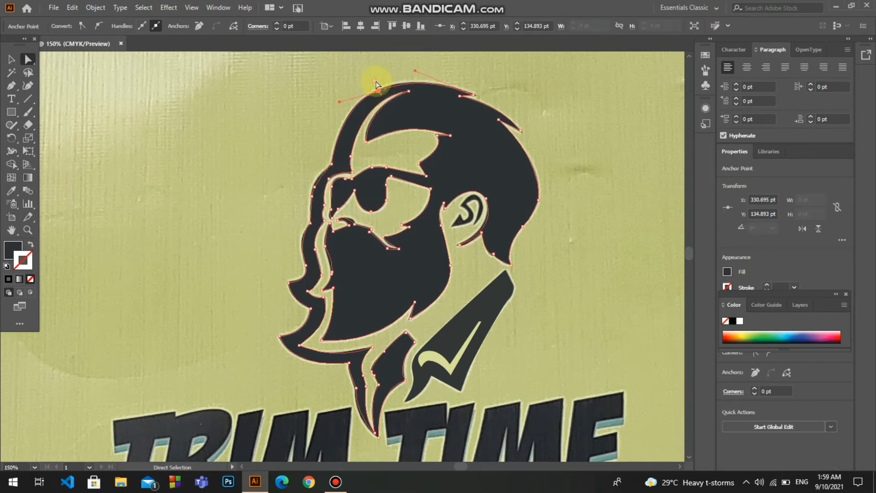
pyautogui.moveTo(353, 39); pyautogui.dragTo(435, 122)
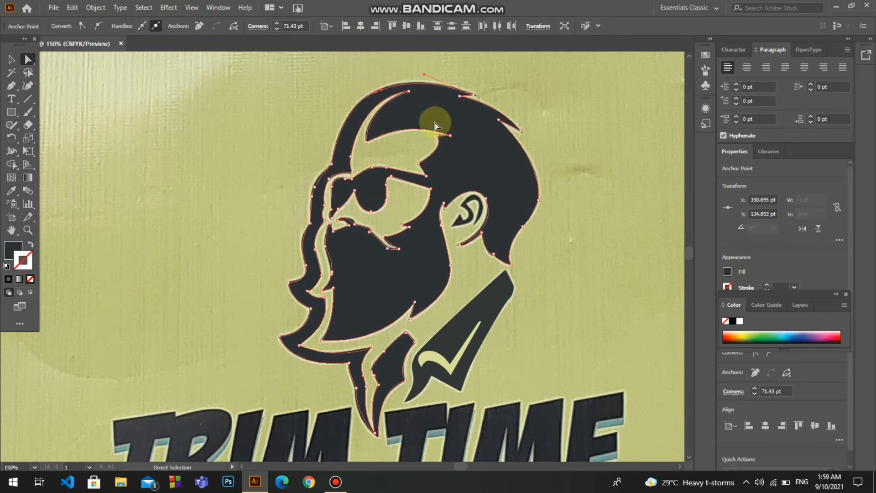
pyautogui.click(578, 306)
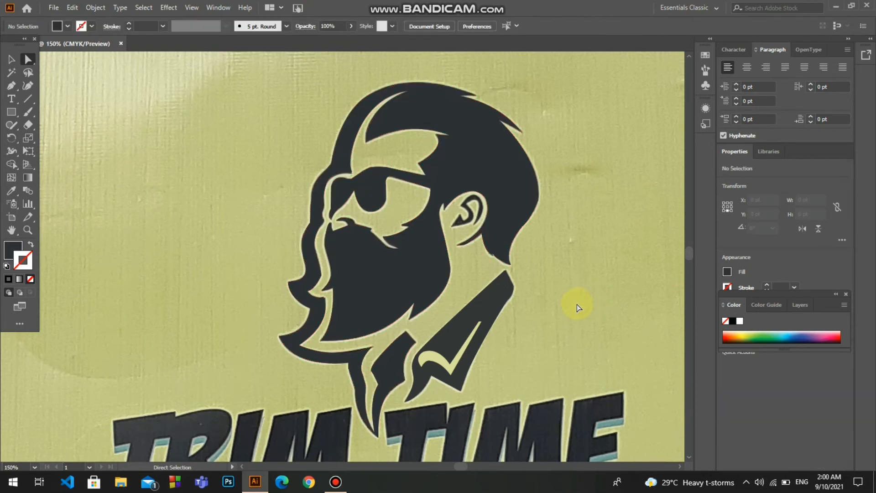
pyautogui.click(352, 269)
pyautogui.click(333, 273)
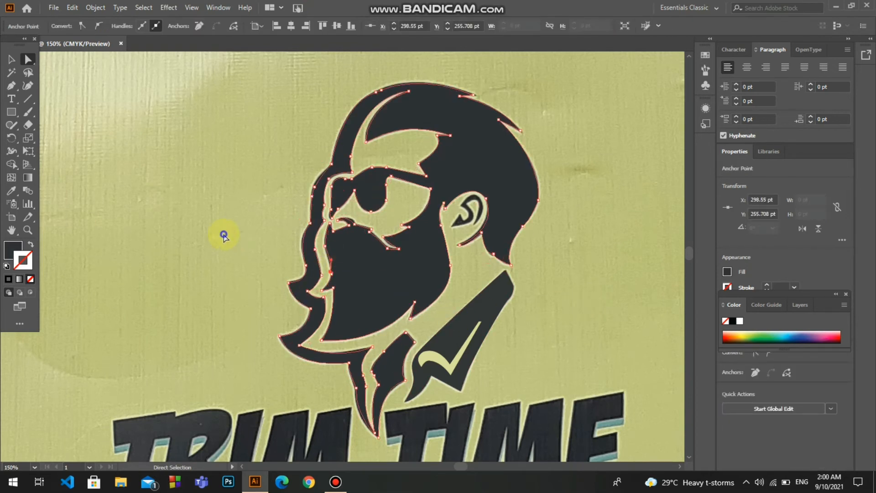
pyautogui.click(145, 168)
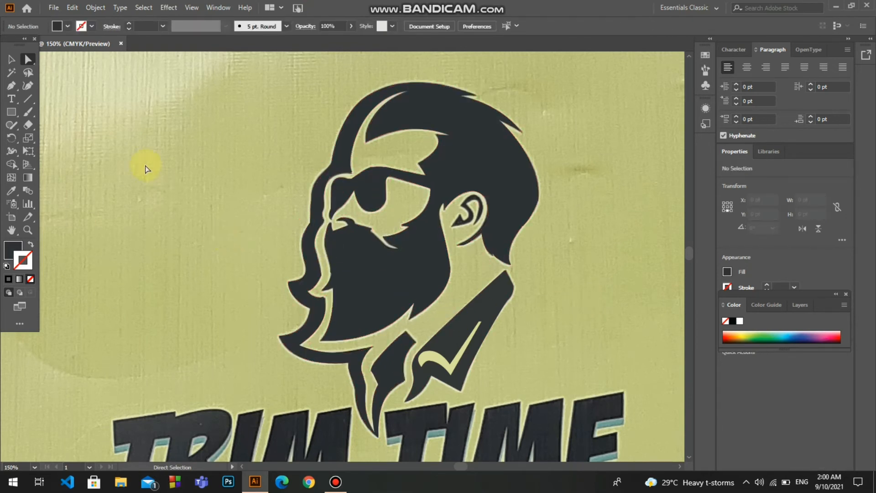
pyautogui.click(358, 273)
pyautogui.rightClick(358, 274)
pyautogui.click(186, 260)
pyautogui.click(366, 289)
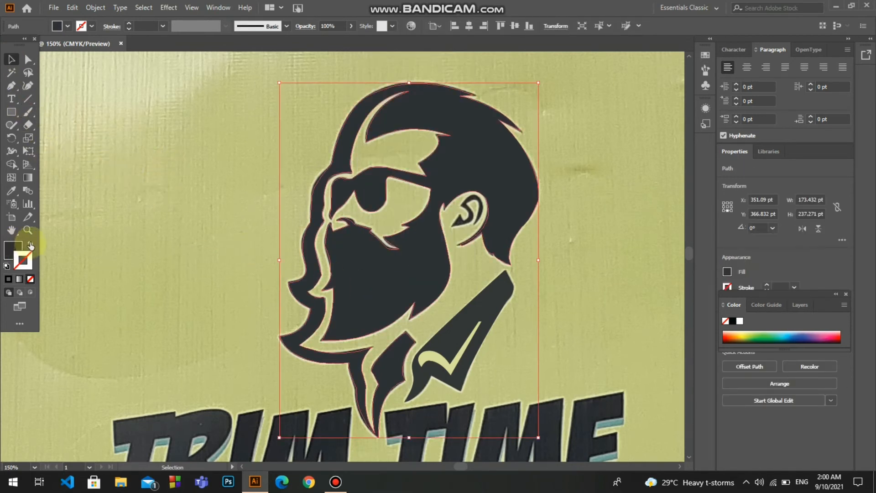
pyautogui.click(160, 248)
pyautogui.press('a')
pyautogui.click(322, 187)
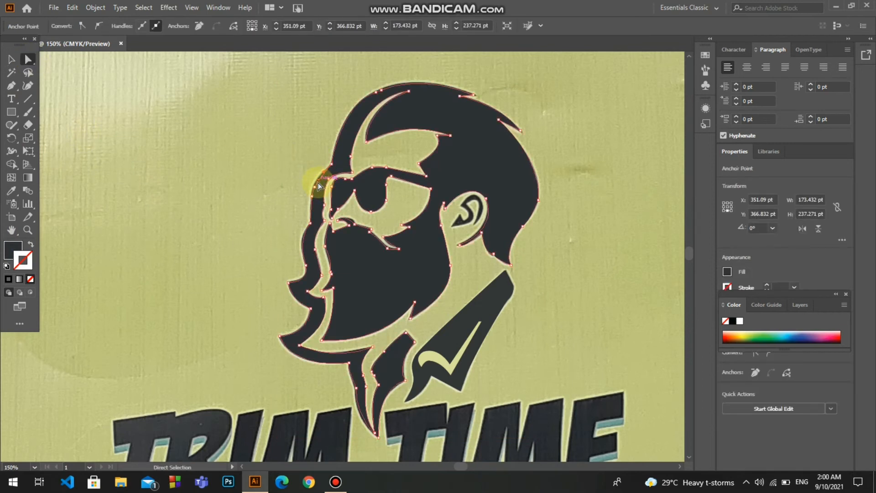
pyautogui.click(316, 186)
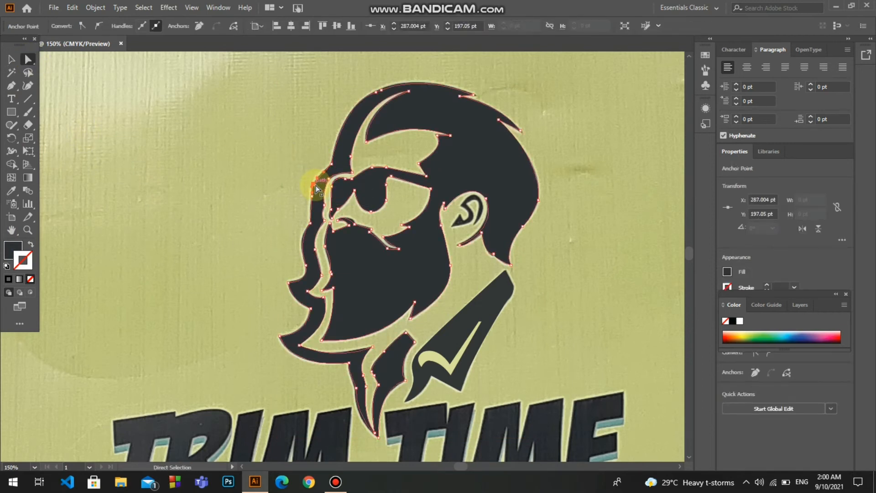
pyautogui.click(246, 181)
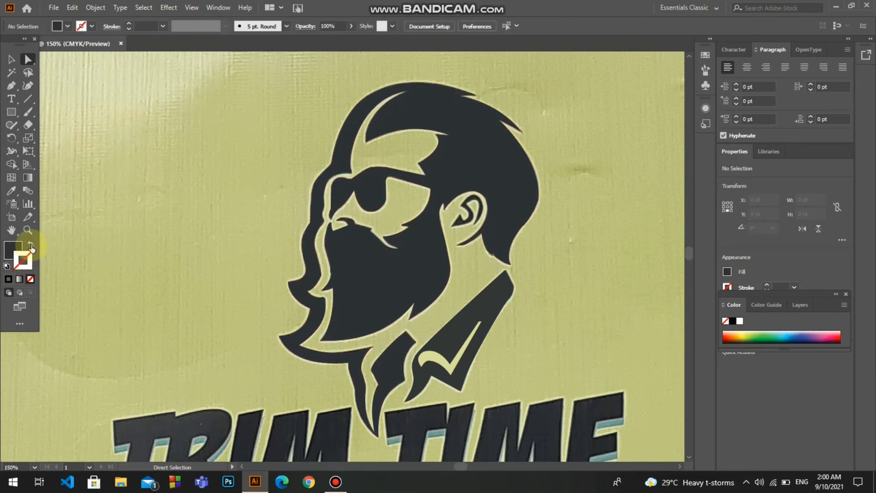
# Swap the head silhouette's fill and stroke so only its outline covers the photo
pyautogui.click(330, 207)
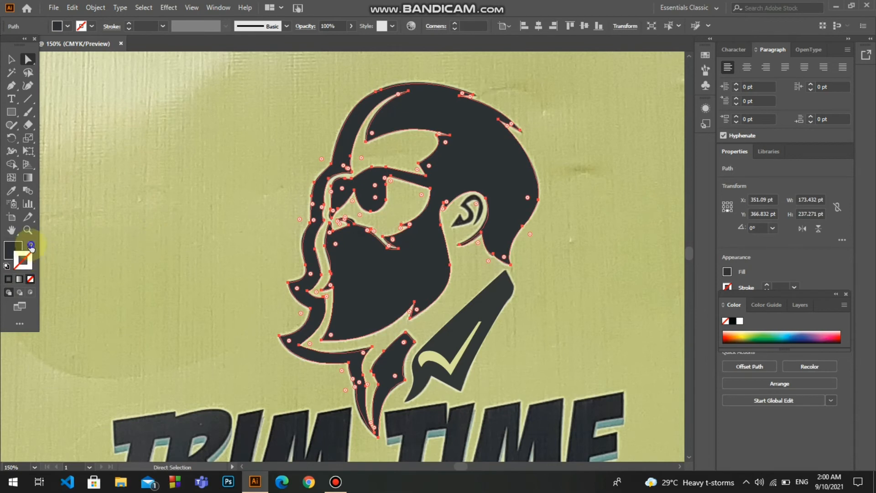
pyautogui.click(31, 245)
pyautogui.click(147, 254)
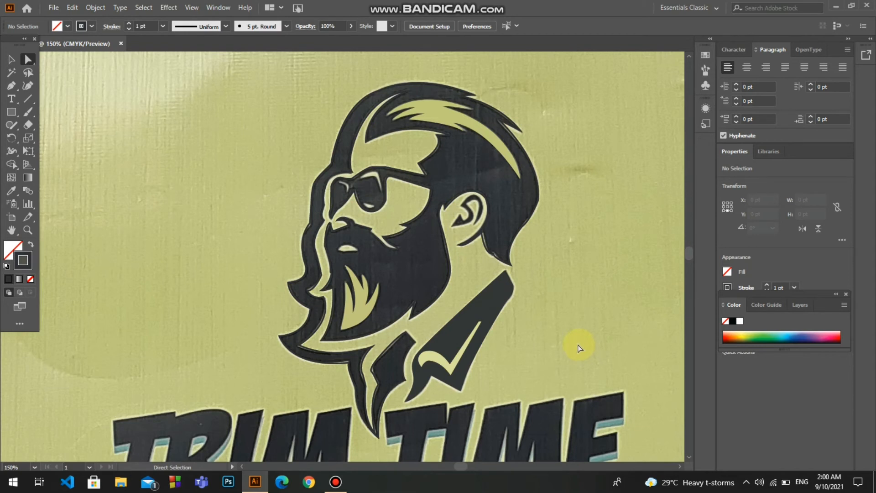
# Trace the lip shape above the beard, about 14 by 5 pt, and fill it with a sampled pale yellow without a stroke
pyautogui.click(16, 91)
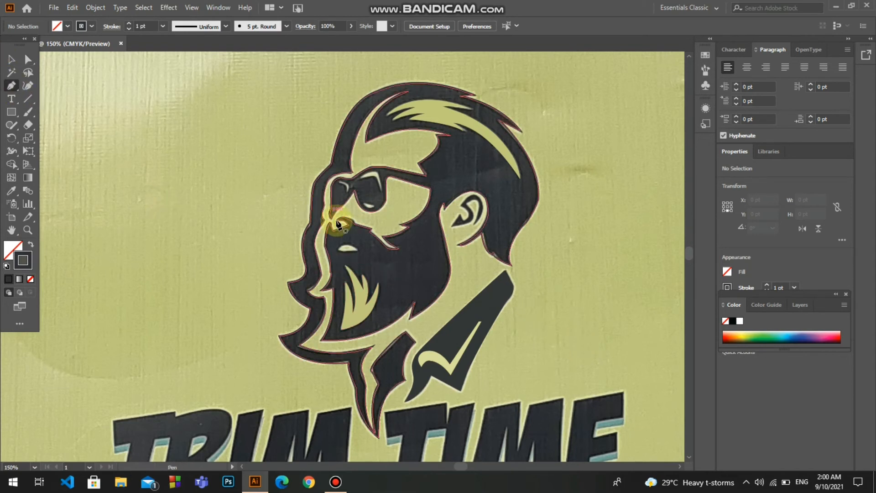
pyautogui.click(338, 250)
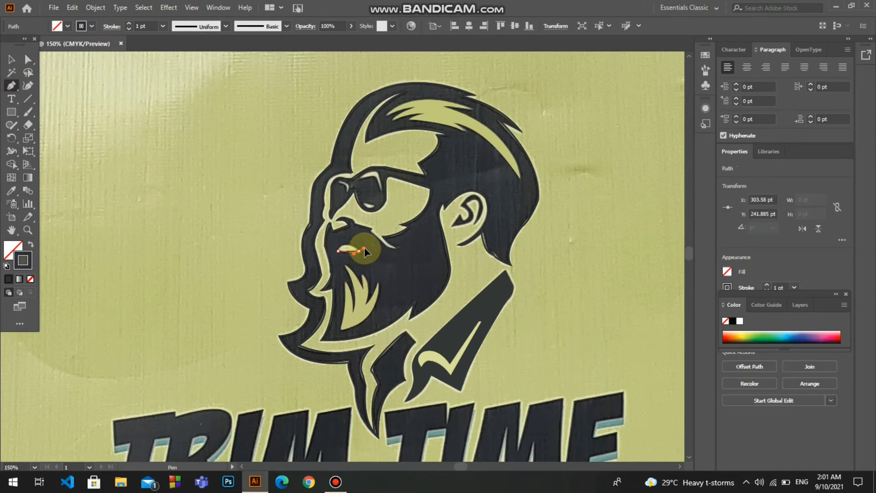
pyautogui.click(338, 250)
pyautogui.moveTo(322, 263); pyautogui.dragTo(327, 263)
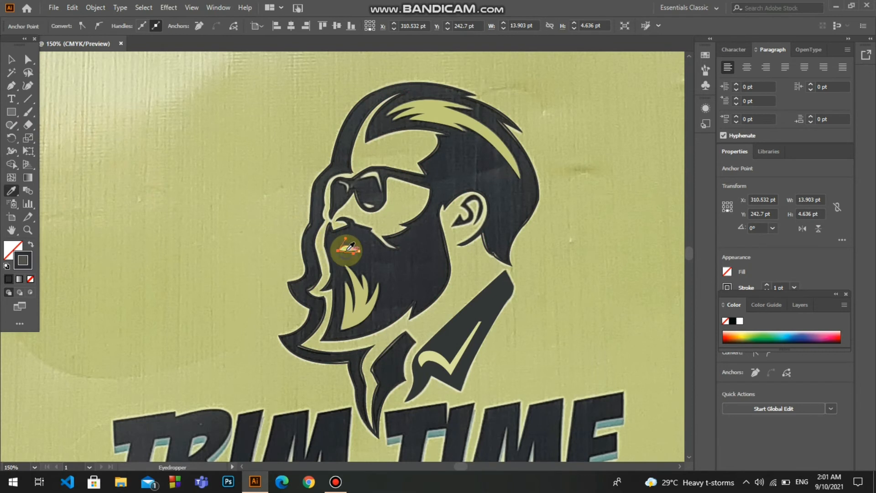
pyautogui.click(11, 60)
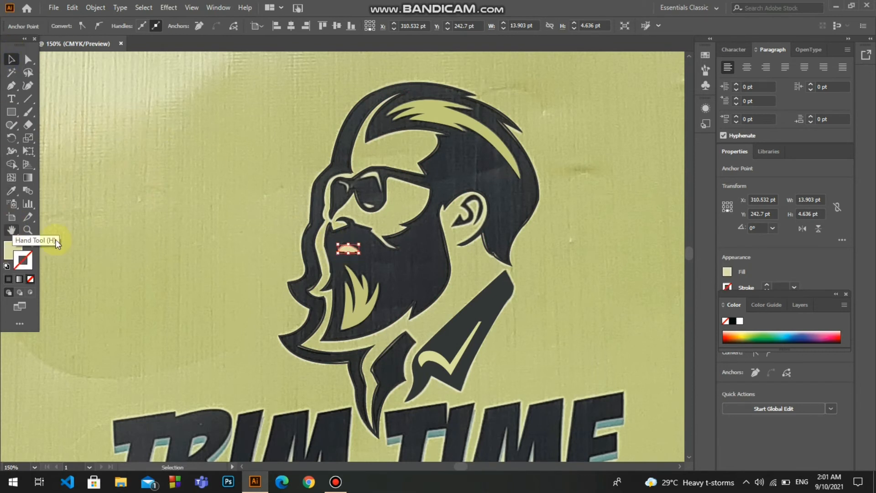
pyautogui.click(417, 185)
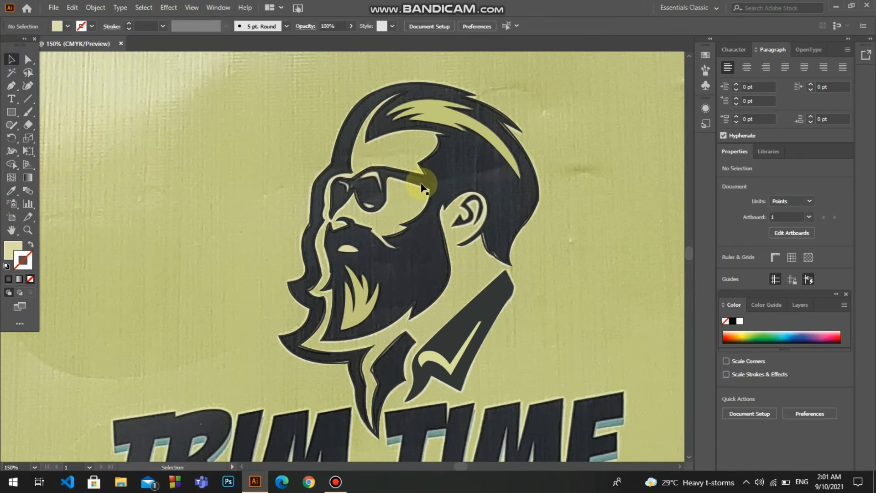
# Fill the head silhouette with a dark grey sampled from the photo, without a stroke
pyautogui.click(421, 180)
pyautogui.press('i')
pyautogui.click(436, 184)
pyautogui.click(546, 271)
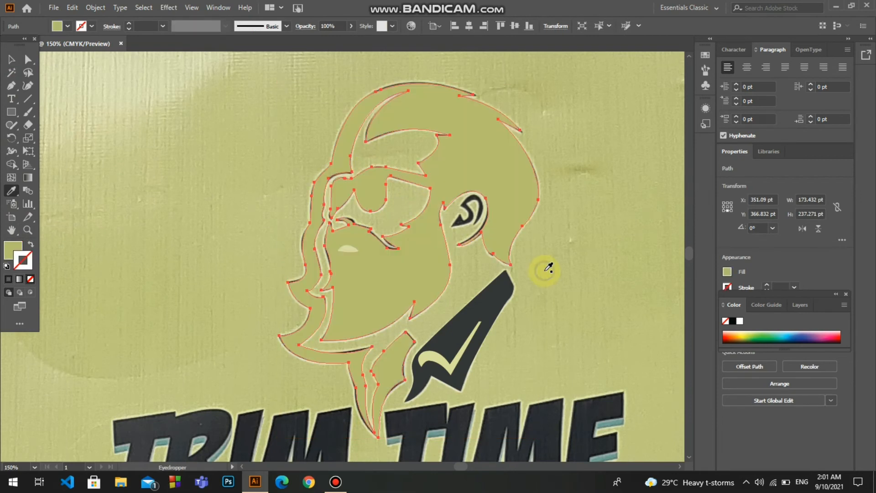
pyautogui.hotkey('ctrl', 'z')
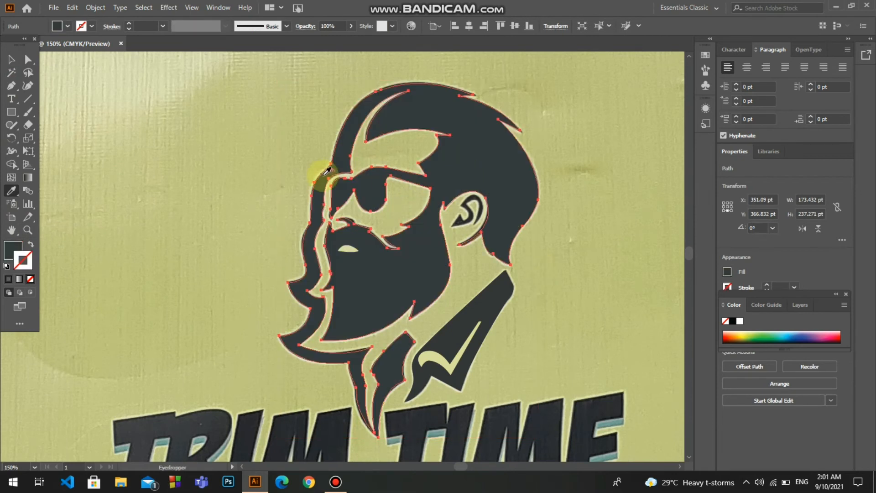
pyautogui.click(11, 60)
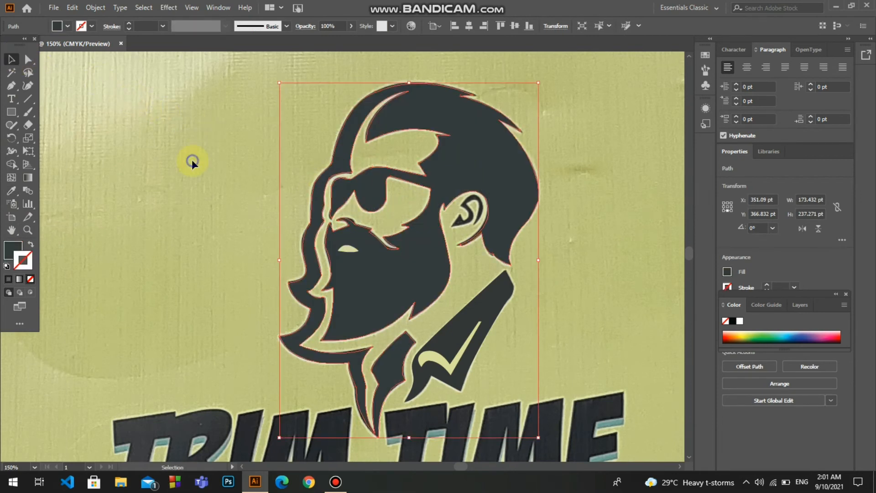
pyautogui.click(192, 160)
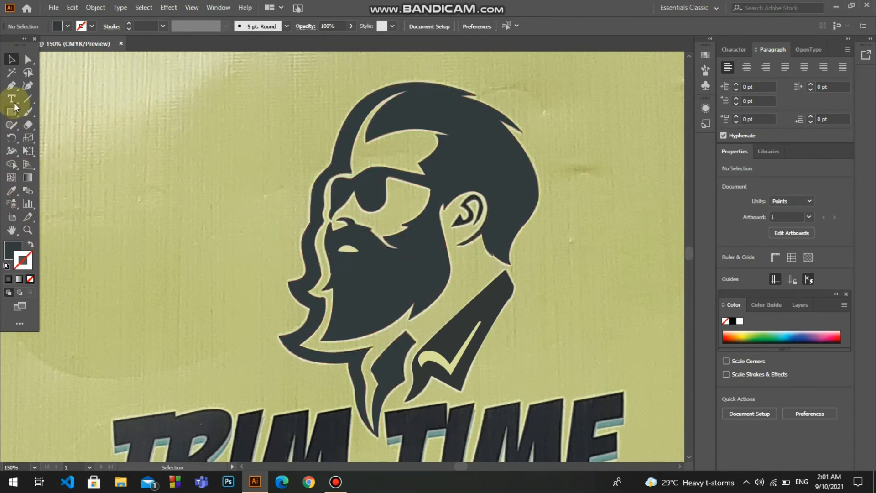
# Trace the closed outline of the dark inner ear shape with the Pen tool, using no fill and a 1 pt stroke
pyautogui.click(12, 85)
pyautogui.moveTo(459, 214)
pyautogui.mouseDown()
pyautogui.moveTo(455, 225)
pyautogui.moveTo(475, 222)
pyautogui.mouseUp()
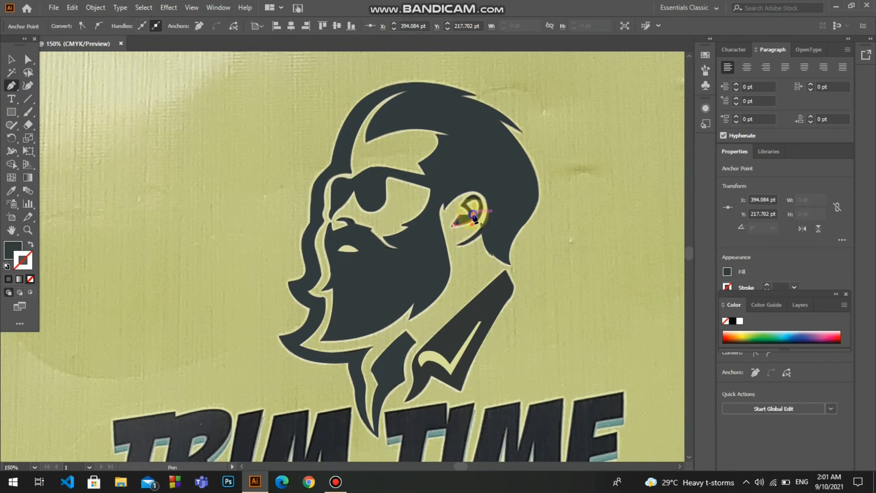
pyautogui.click(30, 244)
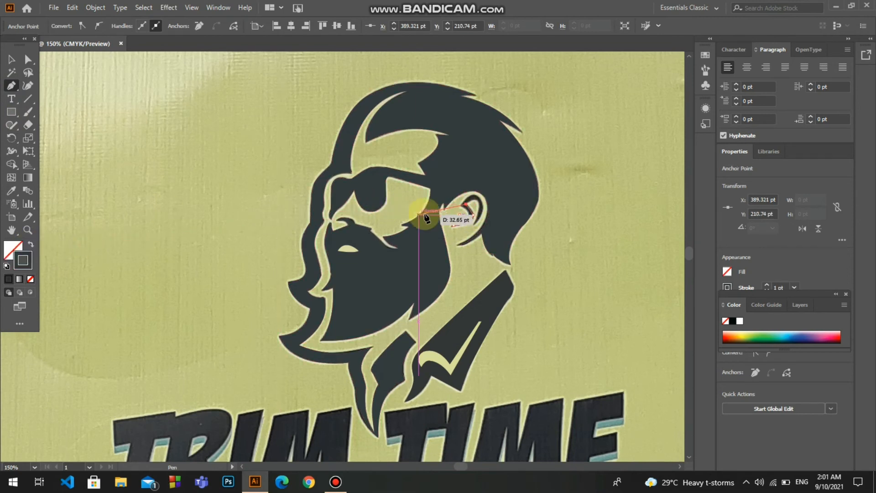
pyautogui.moveTo(474, 202); pyautogui.dragTo(477, 229)
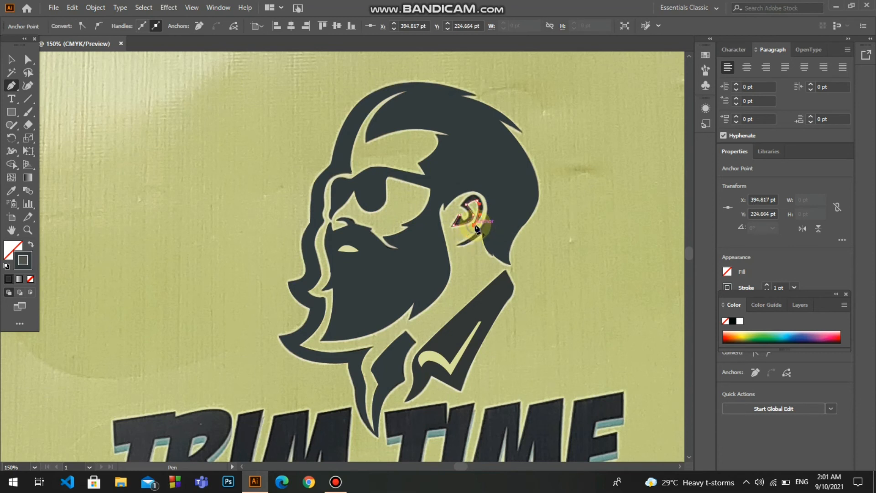
pyautogui.moveTo(482, 200); pyautogui.dragTo(474, 192)
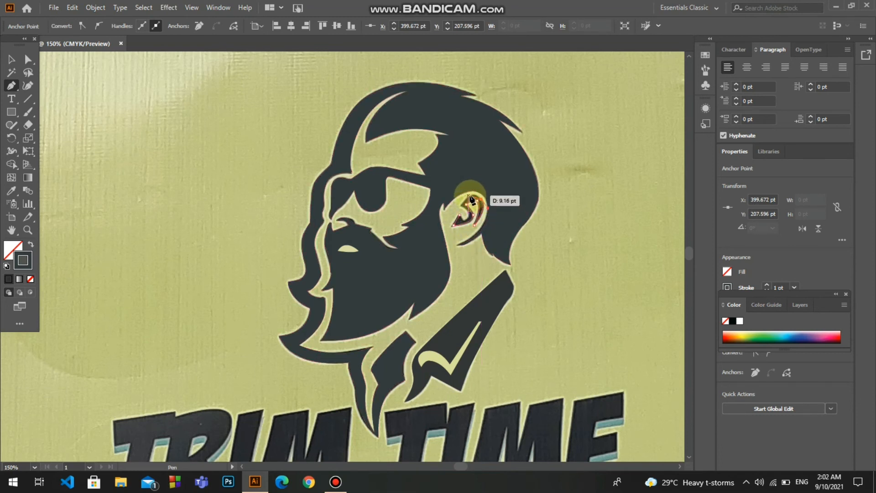
pyautogui.moveTo(467, 215); pyautogui.dragTo(472, 221)
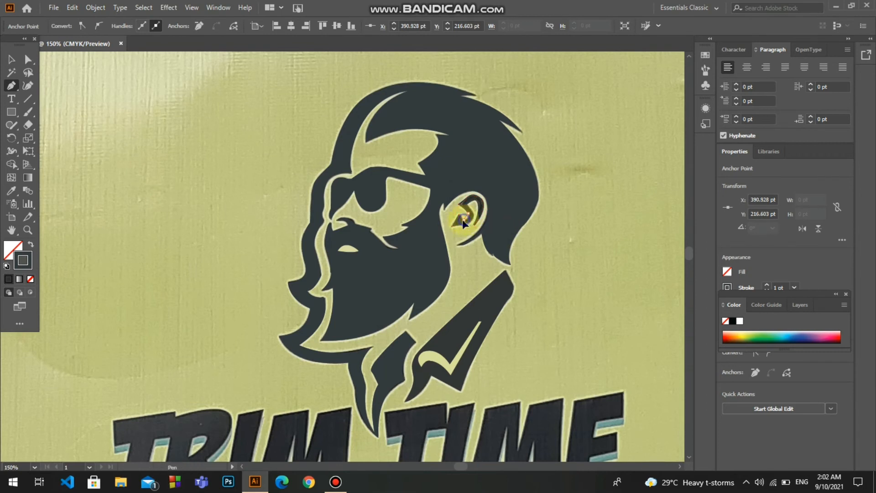
pyautogui.click(462, 219)
# Fill the inner ear shape with the dark grey sampled from the head silhouette, without a stroke
pyautogui.press('i')
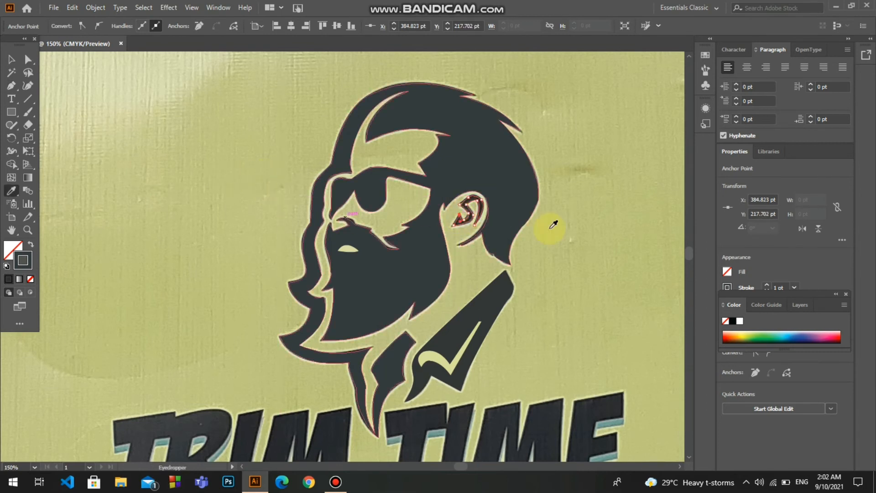
pyautogui.click(502, 190)
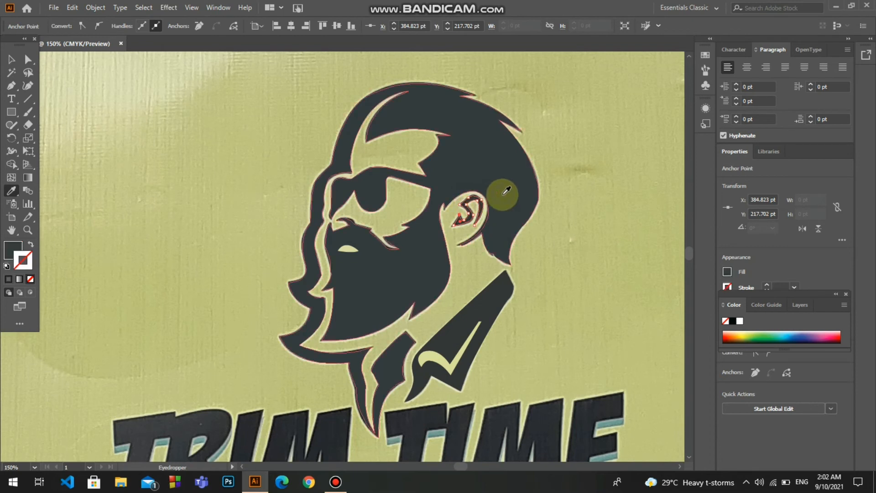
pyautogui.click(139, 153)
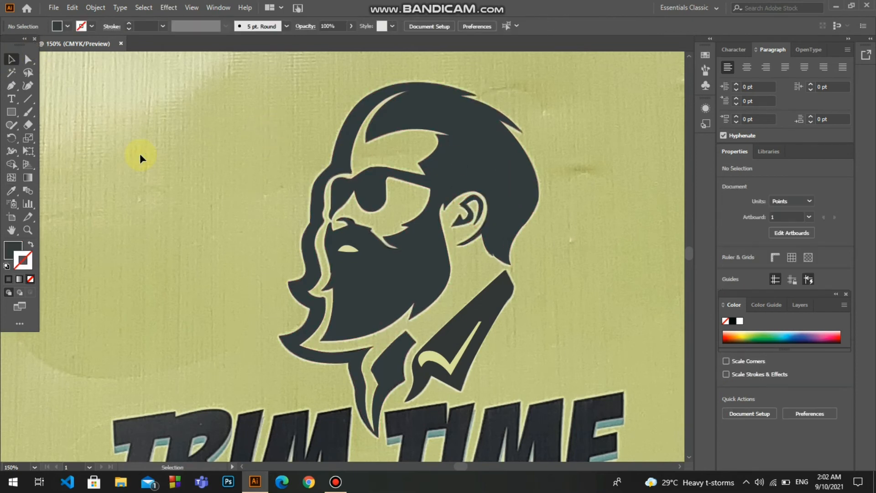
# Send the head silhouette one level backward in the stacking order
pyautogui.moveTo(225, 88); pyautogui.dragTo(542, 381)
pyautogui.click(542, 382)
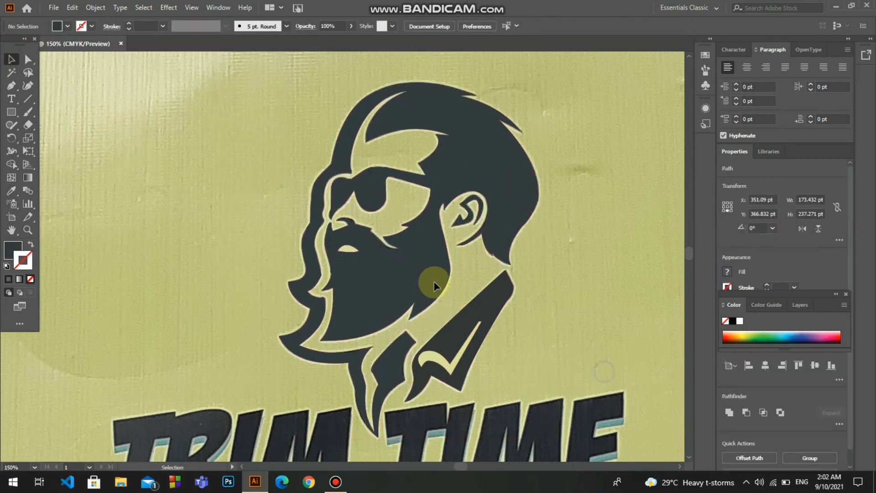
pyautogui.click(376, 262)
pyautogui.rightClick(376, 262)
pyautogui.moveTo(470, 206)
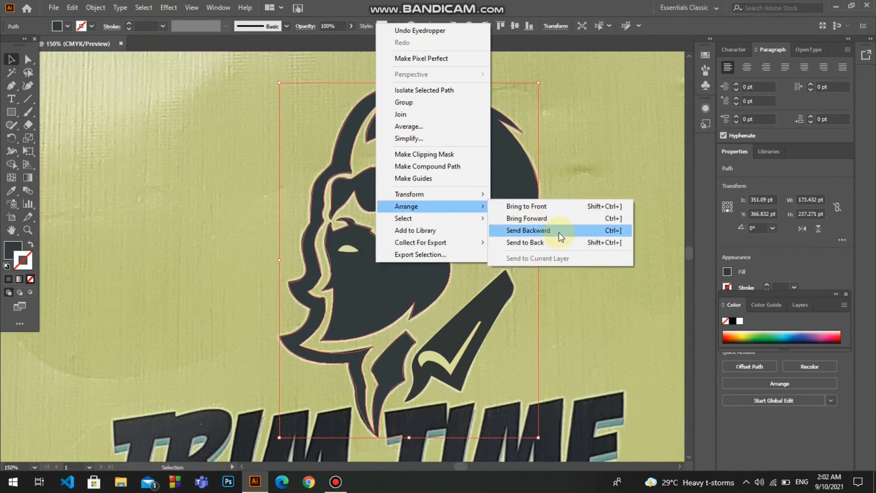
pyautogui.click(558, 231)
# Move all traced head and collar shapes together about 157 pt left and 26 pt up, beside the photo's head
pyautogui.click(573, 256)
pyautogui.click(451, 234)
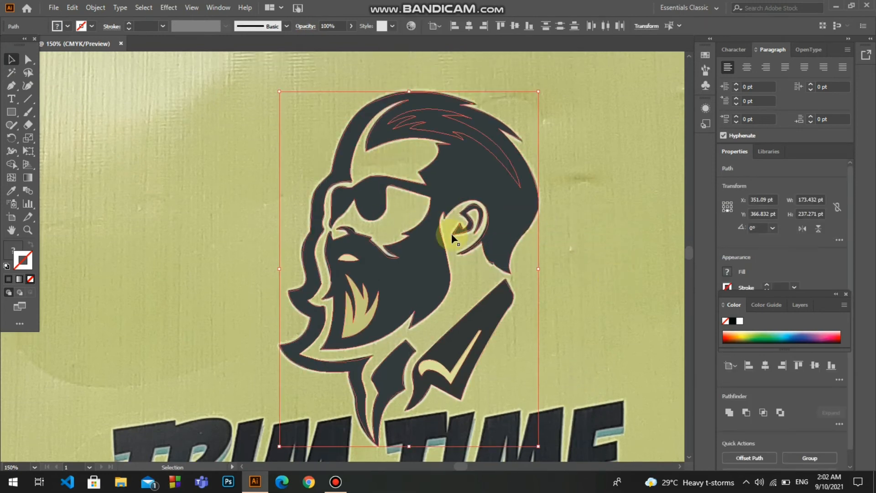
pyautogui.moveTo(451, 234); pyautogui.dragTo(198, 214)
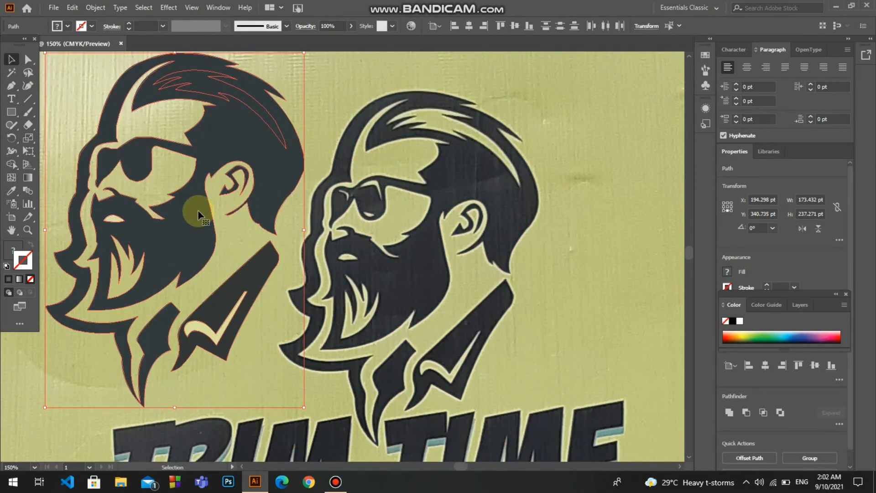
# Send the head silhouette two more levels backward in the stacking order
pyautogui.click(243, 139)
pyautogui.rightClick(288, 160)
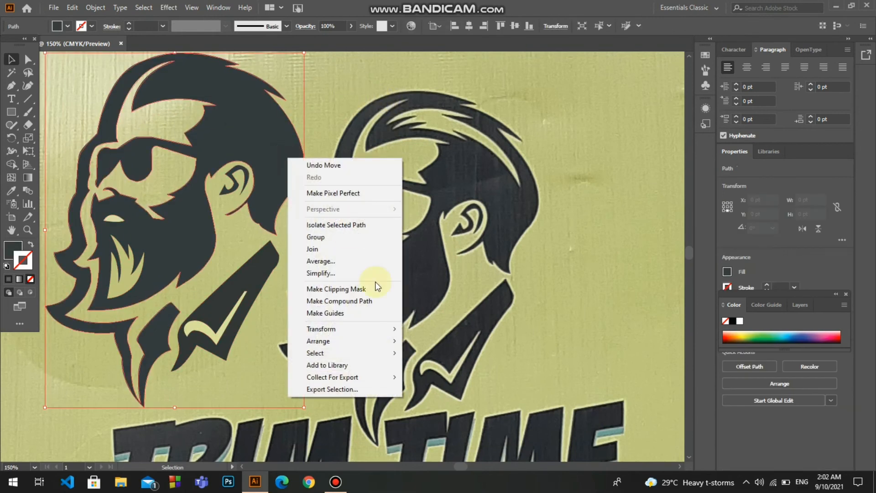
pyautogui.moveTo(388, 341)
pyautogui.click(442, 364)
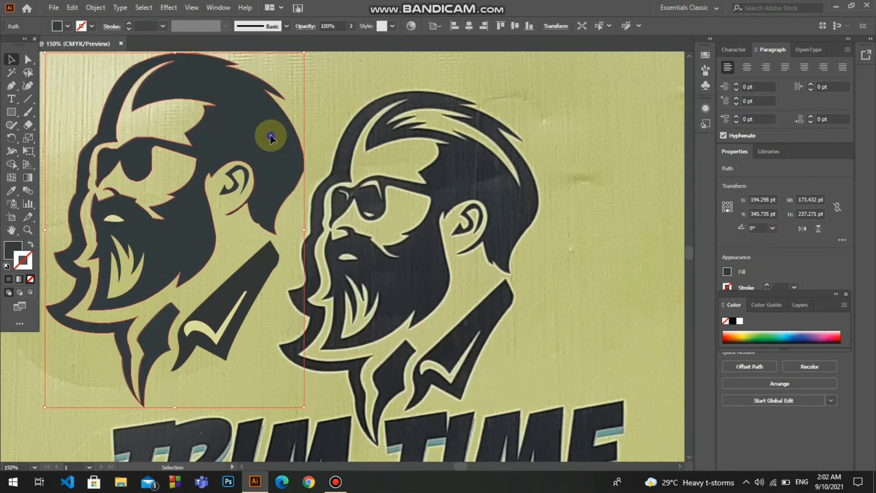
pyautogui.click(237, 110)
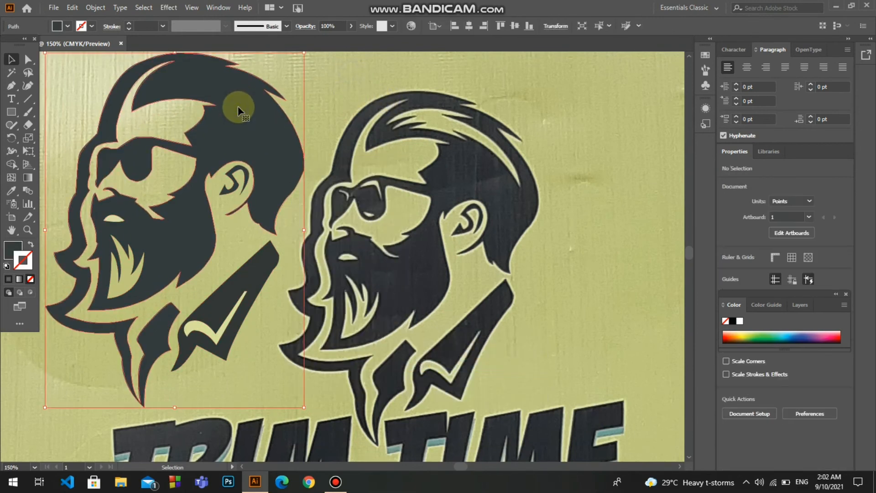
pyautogui.click(242, 166)
pyautogui.rightClick(266, 160)
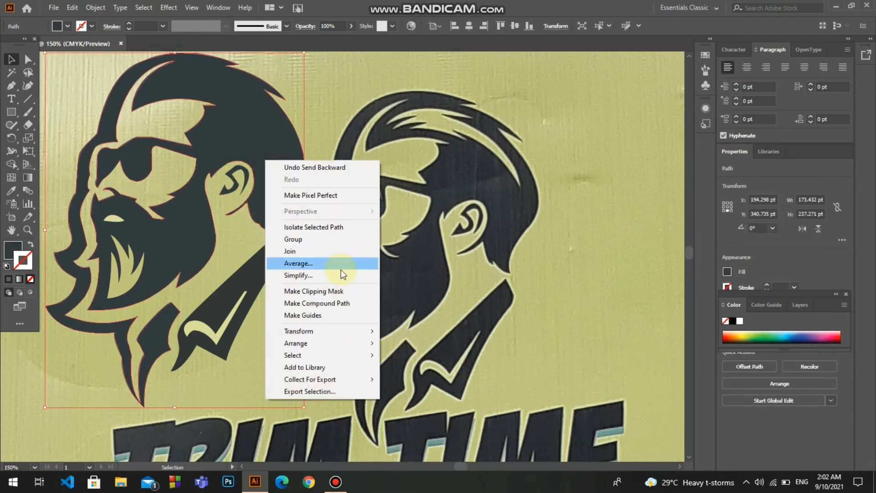
pyautogui.moveTo(319, 343)
pyautogui.click(429, 365)
pyautogui.click(337, 96)
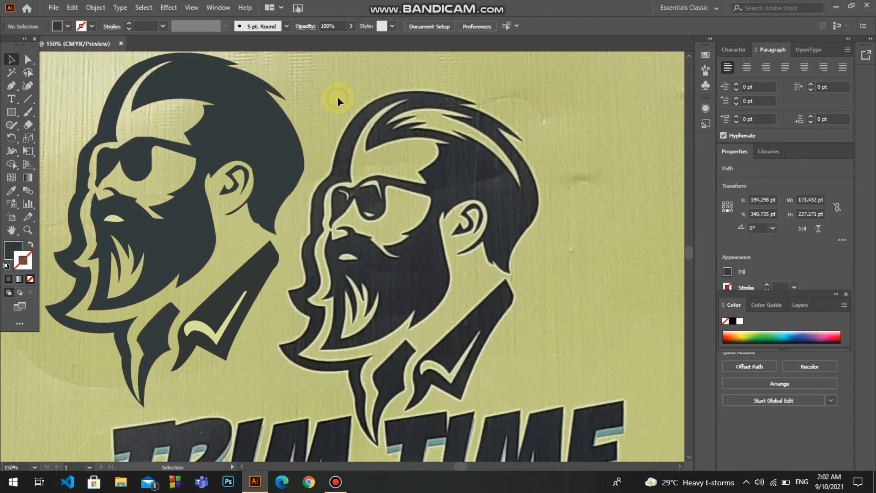
# Move all traced head and collar shapes together about 57 pt left and 11 pt down, clear of the photo's head
pyautogui.click(261, 98)
pyautogui.hotkey('ctrl', 'o')
pyautogui.click(392, 242)
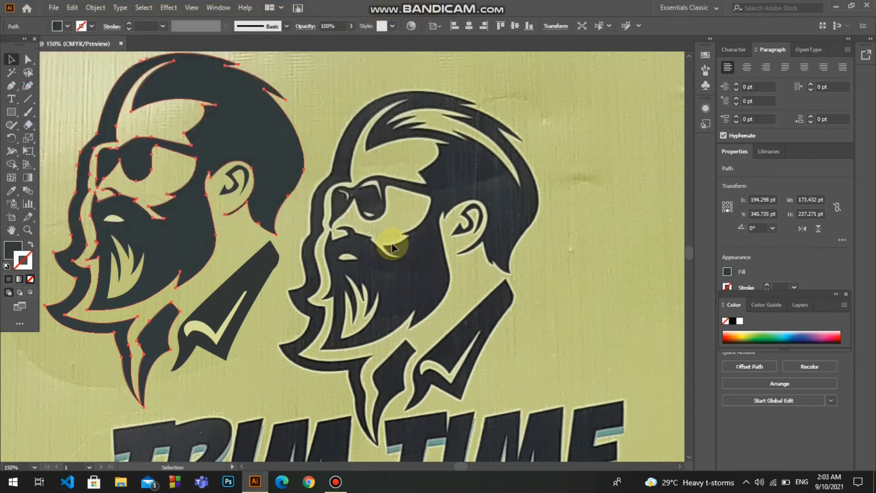
pyautogui.hotkey('ctrl', 'o')
pyautogui.click(414, 247)
pyautogui.hotkey('ctrl', '0')
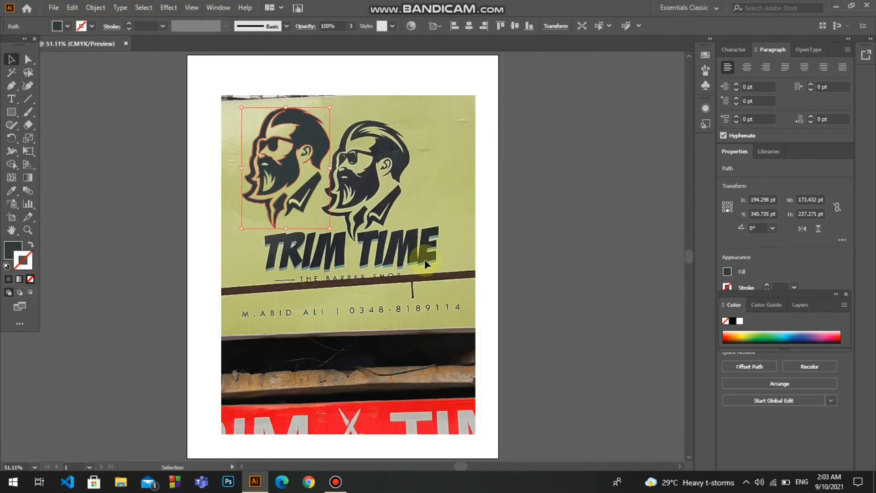
pyautogui.click(296, 145)
pyautogui.hotkey('ctrl', 'a')
pyautogui.moveTo(312, 139); pyautogui.dragTo(284, 145)
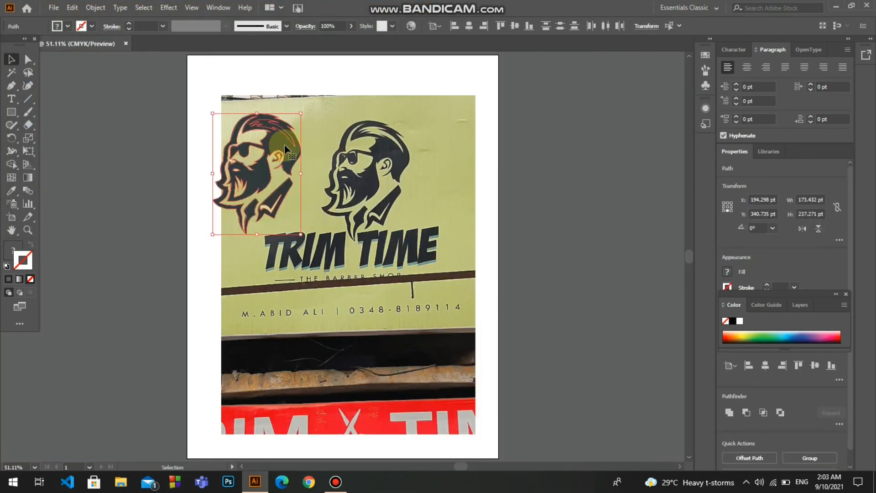
pyautogui.click(312, 131)
pyautogui.click(284, 138)
pyautogui.moveTo(311, 247); pyautogui.dragTo(215, 112)
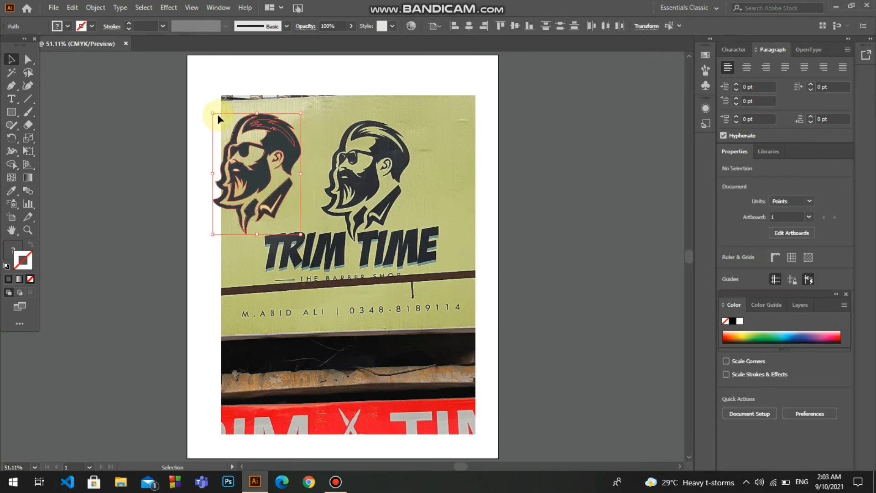
# Try to bring the green hair highlight to the front while it is isolated, and exit isolation
pyautogui.doubleClick(263, 123)
pyautogui.rightClick(263, 124)
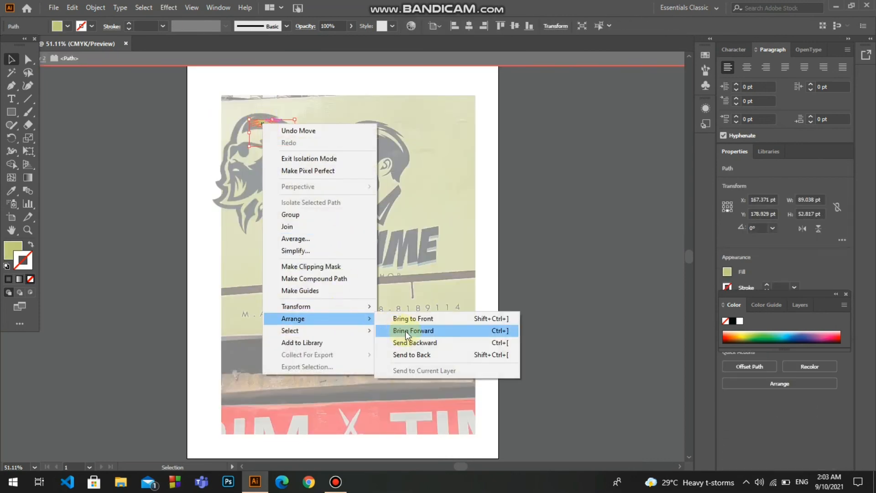
pyautogui.click(406, 314)
pyautogui.click(451, 203)
pyautogui.doubleClick(450, 201)
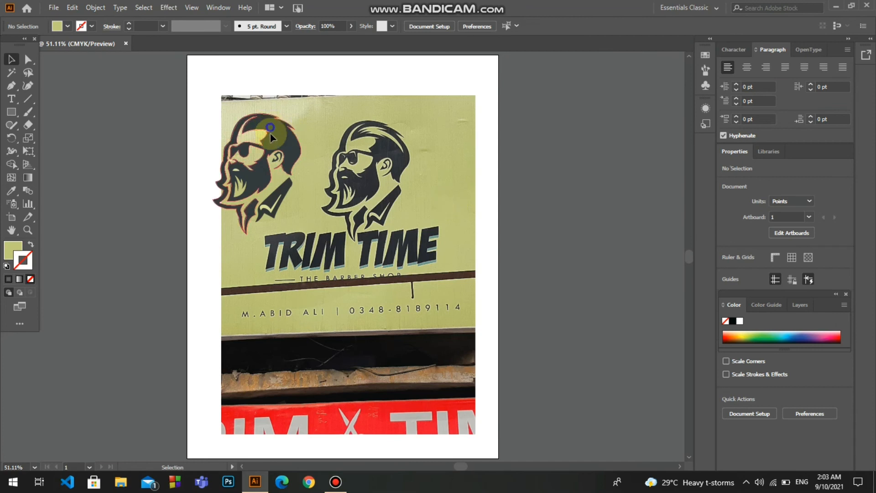
# Try moving the hair highlight and head silhouette about 20 pt right and 47 pt down, and undo the moves
pyautogui.click(290, 151)
pyautogui.moveTo(276, 130); pyautogui.dragTo(285, 153)
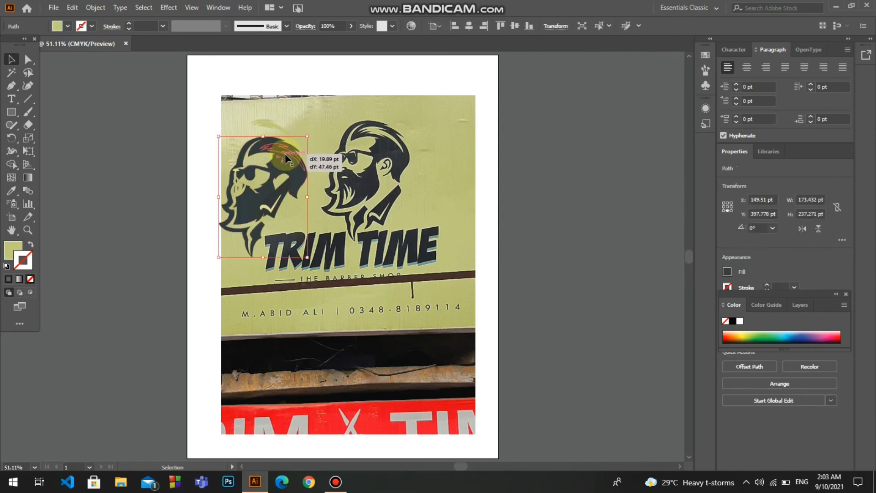
pyautogui.click(303, 127)
pyautogui.hotkey('ctrl', 'z')
pyautogui.hotkey('ctrl', 'z')
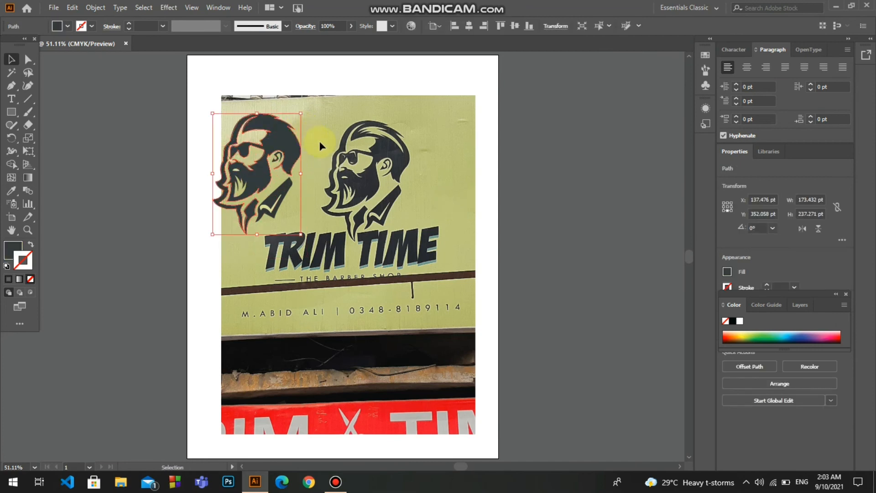
pyautogui.click(320, 145)
pyautogui.moveTo(304, 228); pyautogui.dragTo(265, 137)
pyautogui.click(316, 129)
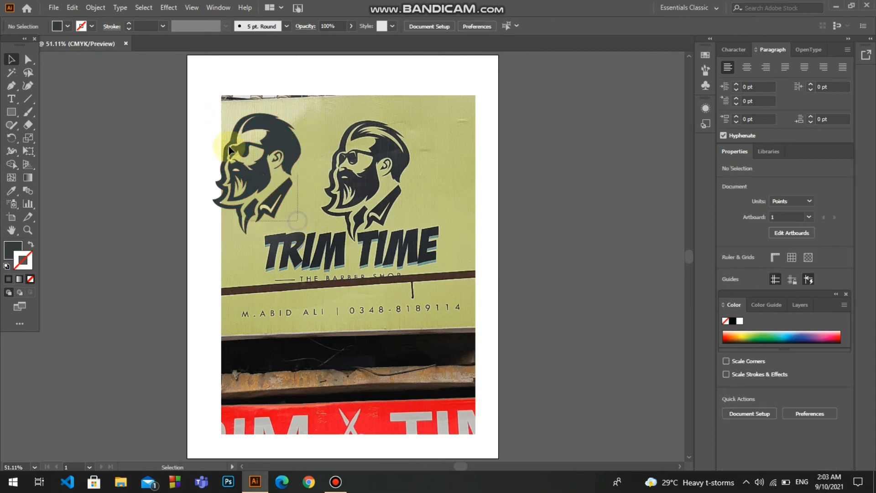
pyautogui.moveTo(302, 221); pyautogui.dragTo(229, 119)
pyautogui.click(319, 143)
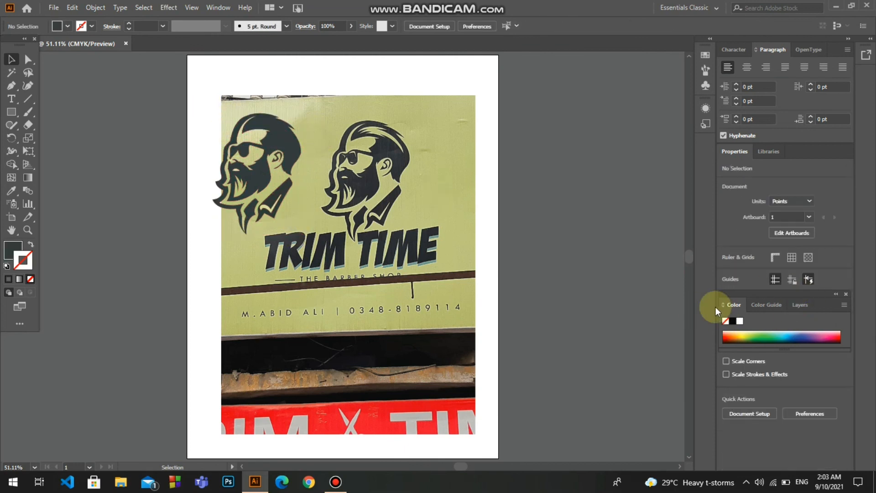
# Select the photo's layer, Layer 1, and move the photo away from the traced artwork toward the artboard's lower right
pyautogui.click(802, 305)
pyautogui.click(779, 334)
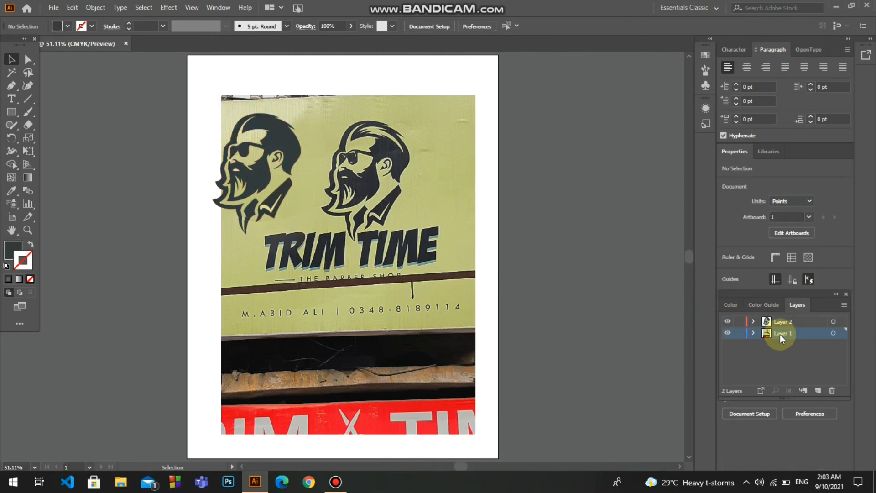
pyautogui.moveTo(467, 192); pyautogui.dragTo(502, 255)
pyautogui.moveTo(438, 234); pyautogui.dragTo(529, 253)
pyautogui.moveTo(457, 248); pyautogui.dragTo(528, 254)
# Enlarge all traced shapes until the head silhouette is about 328 by 448 pt, and send the silhouette behind the hair highlight
pyautogui.moveTo(296, 238); pyautogui.dragTo(232, 126)
pyautogui.click(385, 380)
pyautogui.rightClick(366, 196)
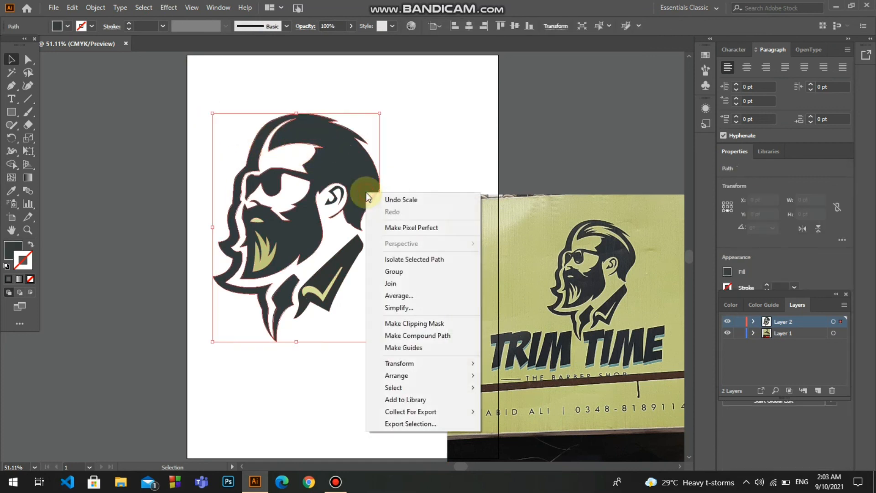
pyautogui.moveTo(397, 374)
pyautogui.click(534, 405)
pyautogui.click(393, 380)
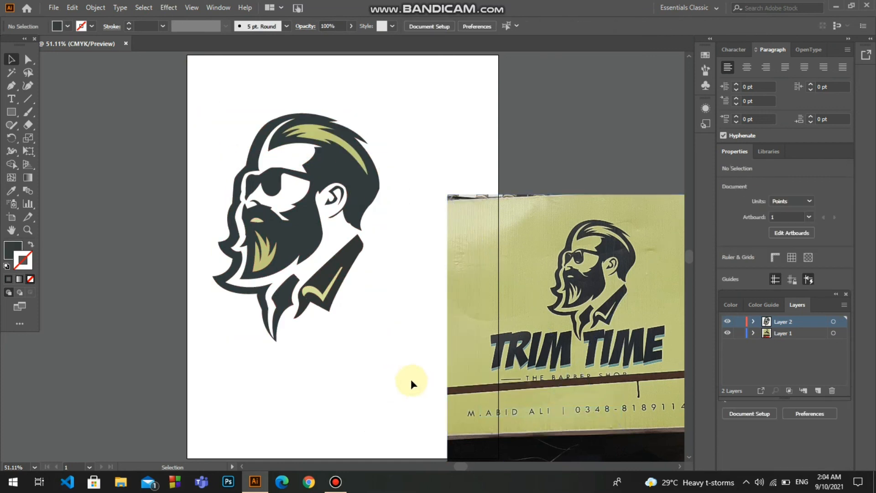
# Move the reference photo farther up and right, beside the enlarged head artwork
pyautogui.moveTo(407, 356); pyautogui.dragTo(219, 71)
pyautogui.click(353, 394)
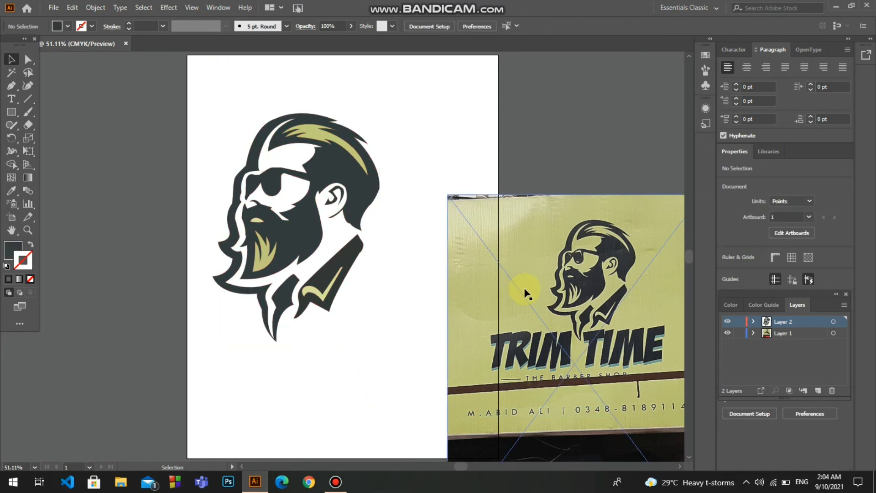
pyautogui.moveTo(530, 250); pyautogui.dragTo(570, 166)
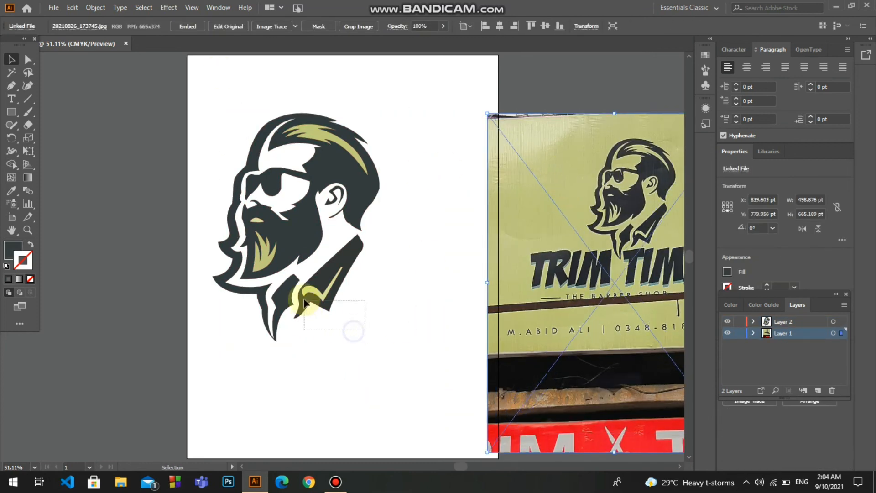
pyautogui.moveTo(304, 303); pyautogui.dragTo(299, 297)
# Draw a dark grey rectangle about 439 by 515 pt around the traced head and send it to the back
pyautogui.click(11, 111)
pyautogui.moveTo(197, 100); pyautogui.dragTo(421, 362)
pyautogui.rightClick(393, 325)
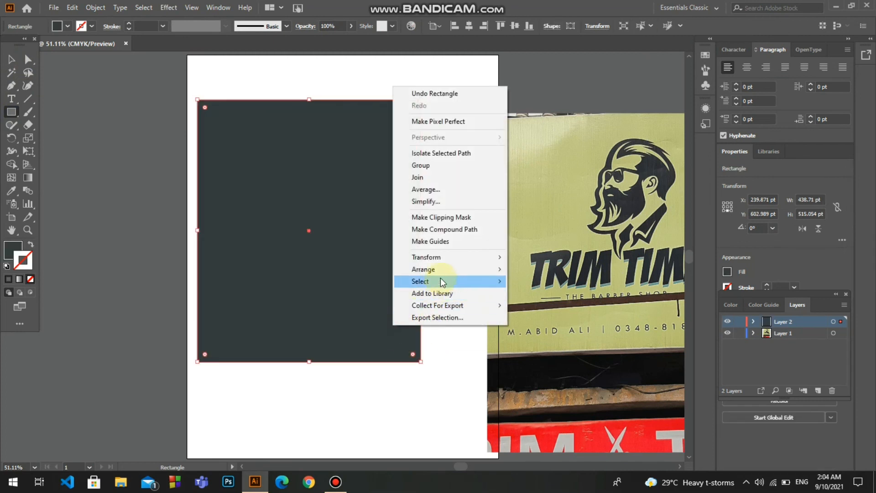
pyautogui.moveTo(429, 268)
pyautogui.click(538, 301)
pyautogui.rightClick(396, 316)
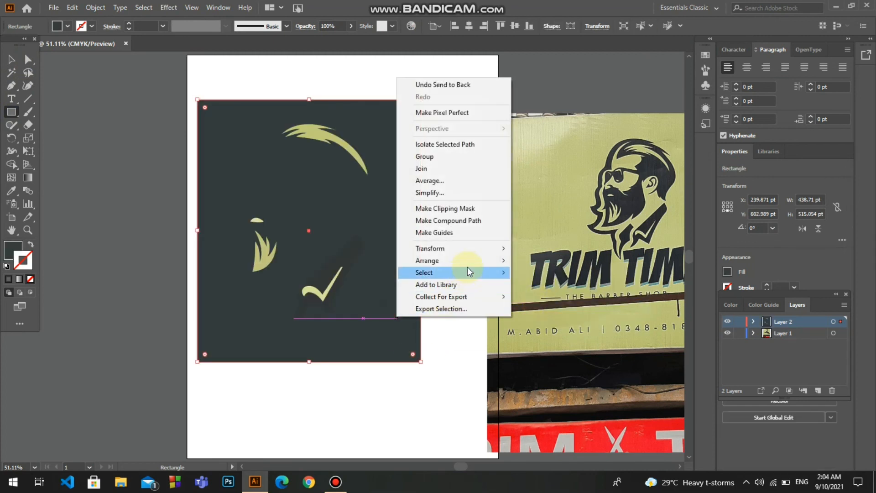
pyautogui.moveTo(497, 257)
pyautogui.click(540, 285)
pyautogui.click(480, 309)
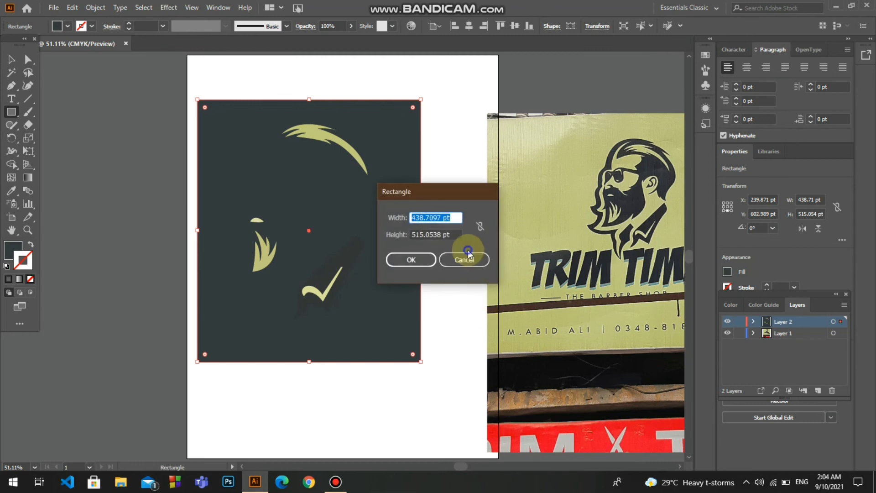
pyautogui.click(465, 257)
pyautogui.click(280, 180)
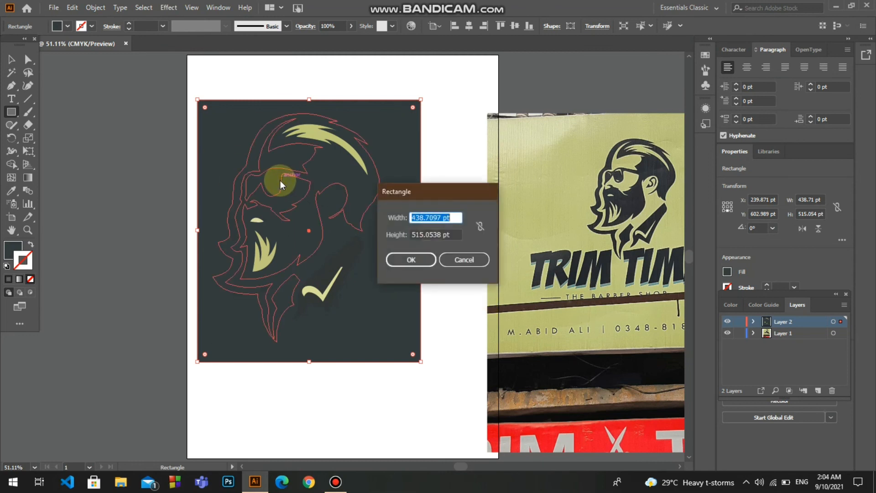
pyautogui.click(463, 261)
# Move the dark rectangle aside over the photo and back behind the head, about 6 pt left and 40 pt up overall
pyautogui.click(11, 59)
pyautogui.click(303, 205)
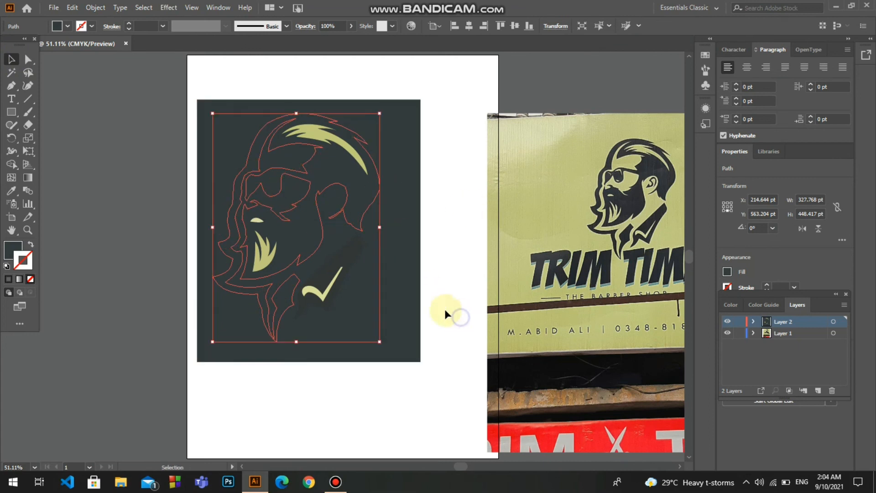
pyautogui.moveTo(314, 254); pyautogui.dragTo(542, 356)
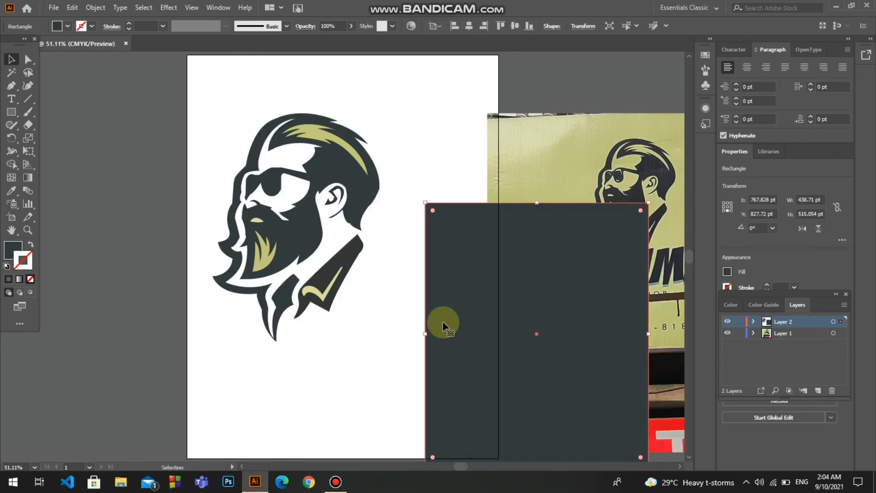
pyautogui.click(212, 83)
pyautogui.click(298, 175)
pyautogui.moveTo(478, 360); pyautogui.dragTo(248, 238)
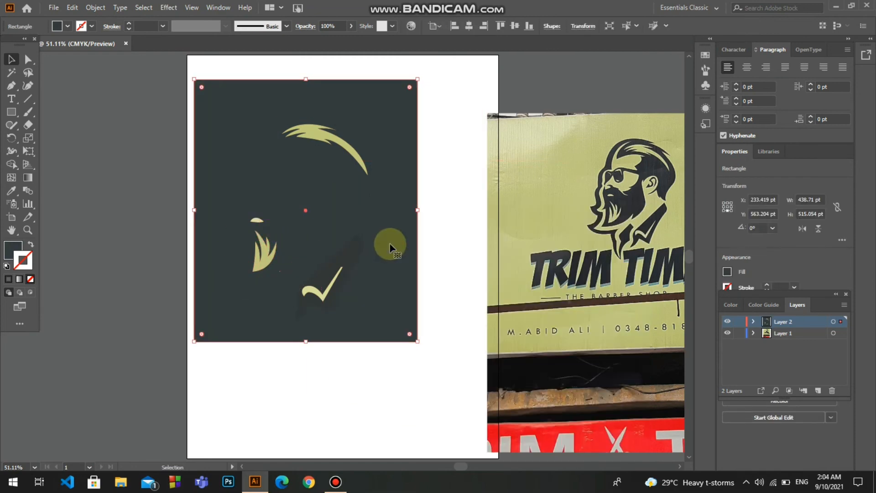
# Fill the background rectangle with the olive green sampled from the photo
pyautogui.doubleClick(13, 250)
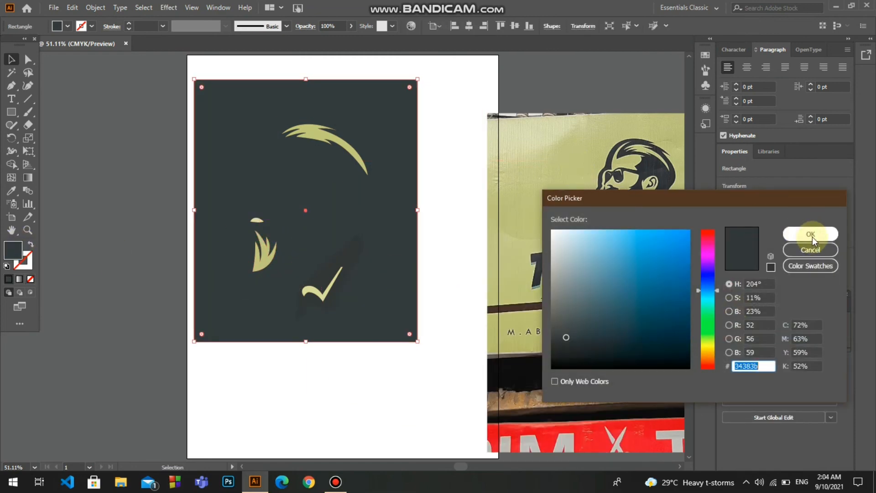
pyautogui.click(812, 240)
pyautogui.press('i')
pyautogui.click(567, 165)
pyautogui.click(462, 147)
pyautogui.click(563, 165)
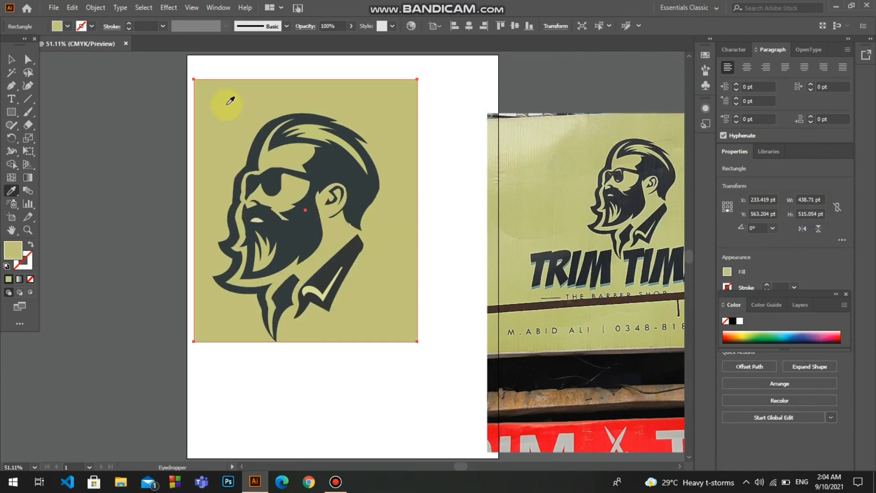
# Move the olive background rectangle about 26 pt right and 23 pt down so that it frames the head
pyautogui.click(11, 59)
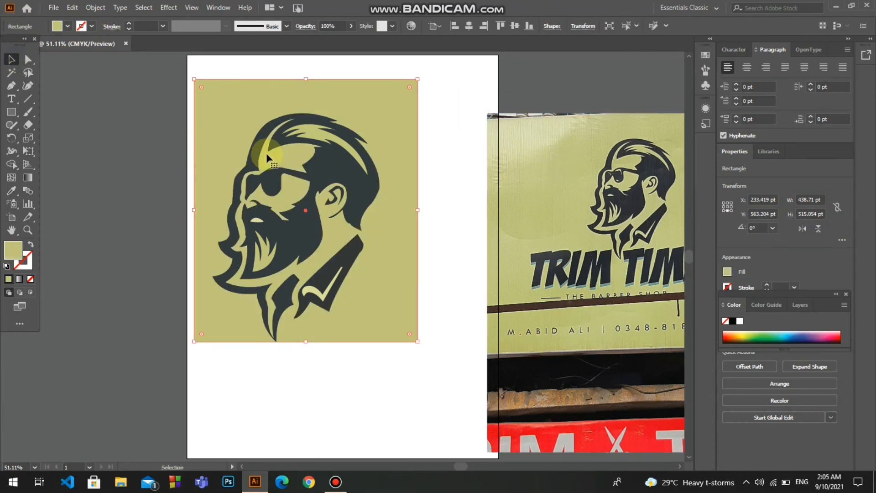
pyautogui.moveTo(267, 152)
pyautogui.mouseDown()
pyautogui.moveTo(303, 186)
pyautogui.moveTo(385, 181)
pyautogui.moveTo(388, 209)
pyautogui.moveTo(279, 164)
pyautogui.mouseUp()
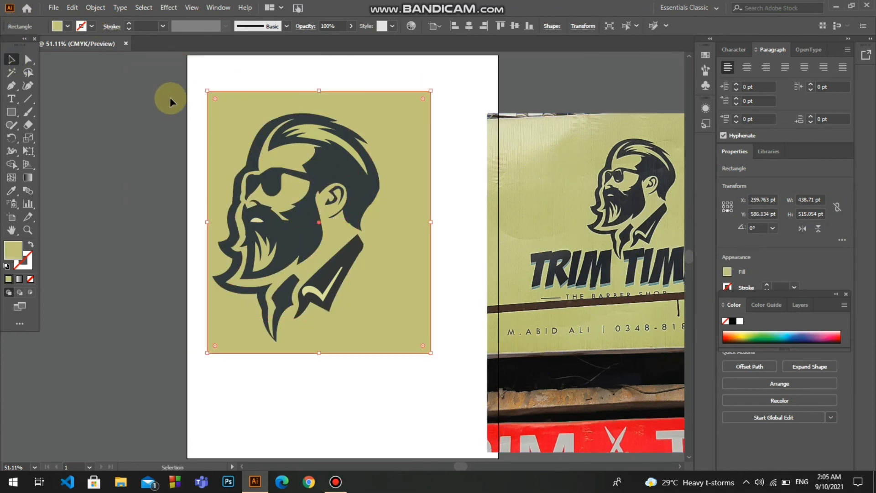
pyautogui.moveTo(170, 97); pyautogui.dragTo(430, 311)
pyautogui.click(457, 419)
pyautogui.moveTo(561, 366); pyautogui.dragTo(532, 360)
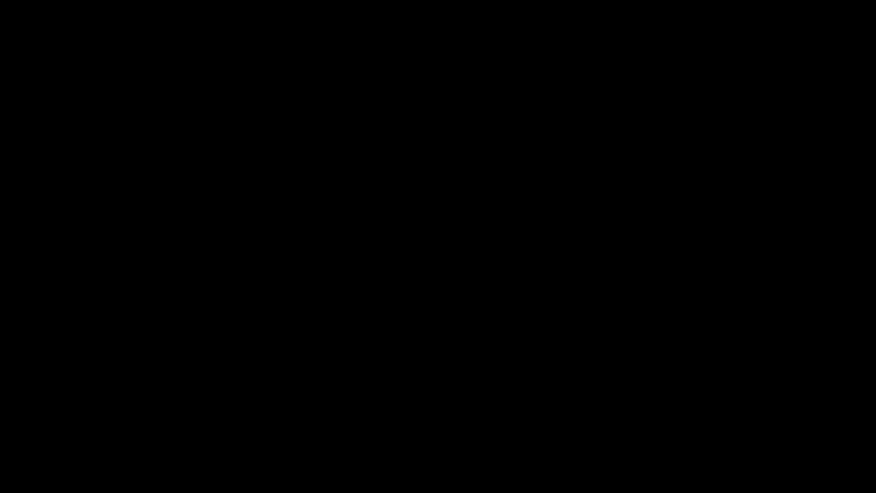